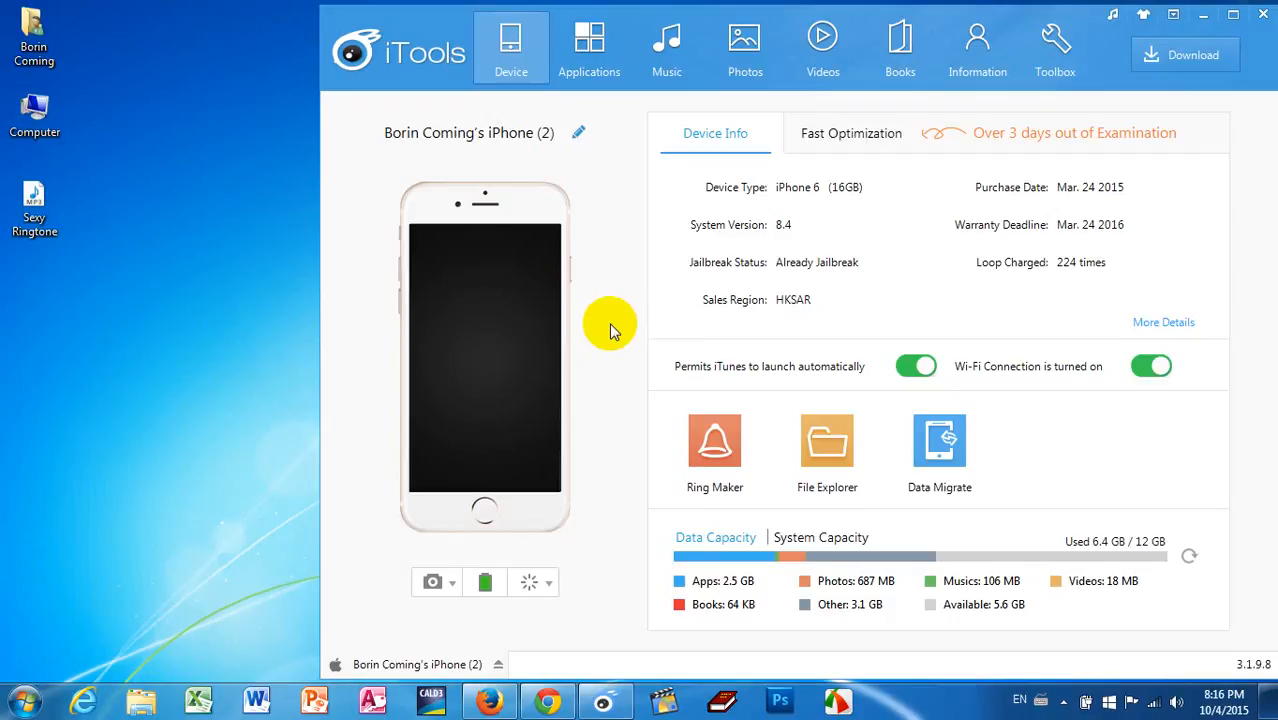
Step: Open Ring Maker and load the local music file Sexy Ringtone.mp3 from the Desktop
click(716, 455)
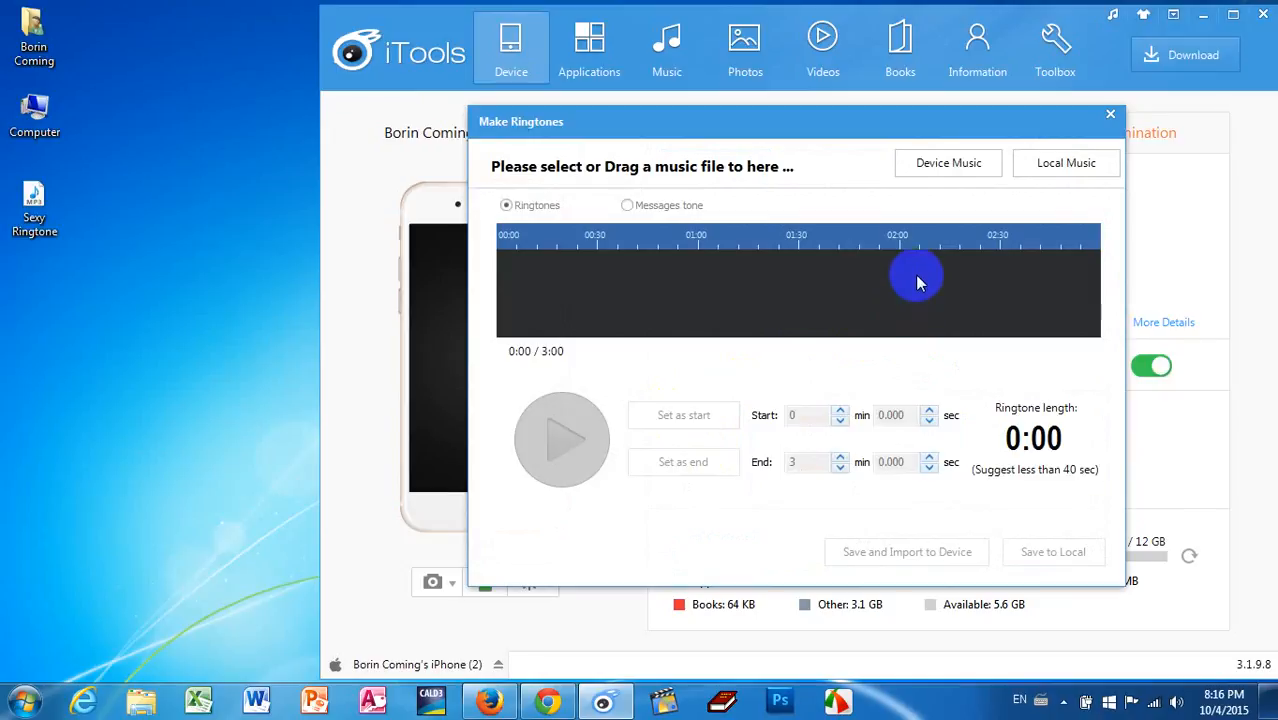
click(1066, 166)
click(540, 239)
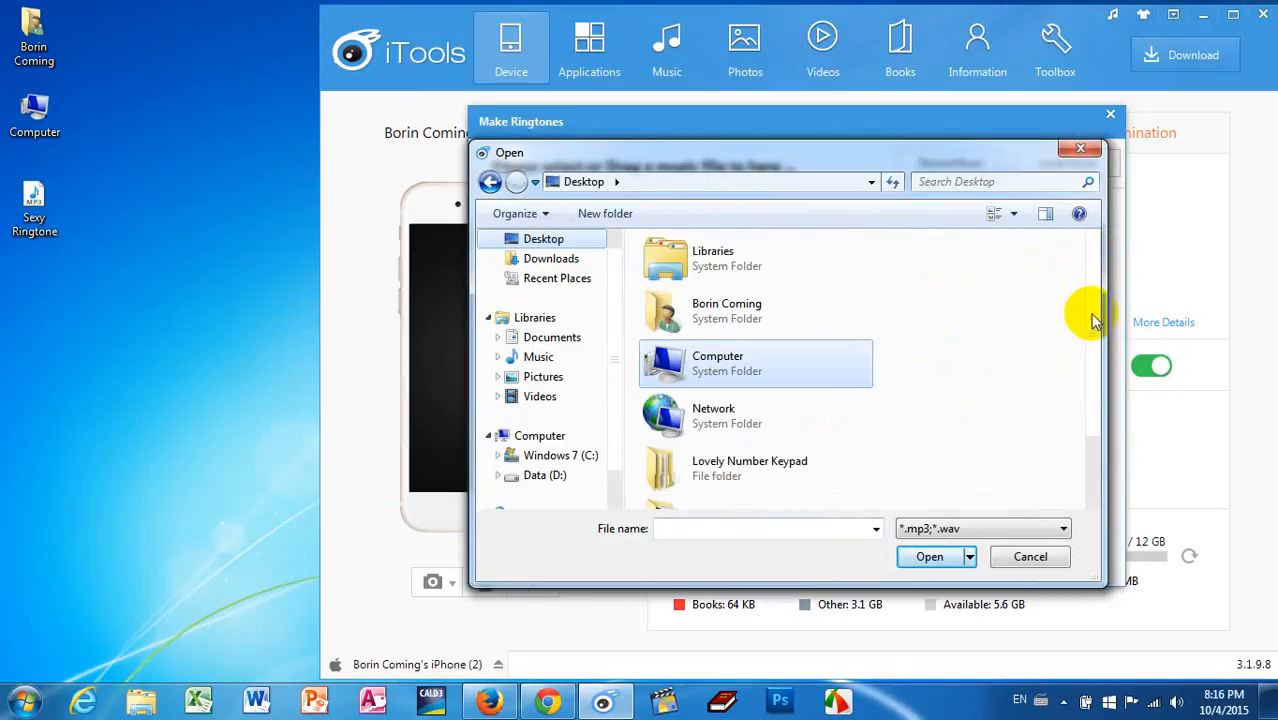
drag(1095, 320, 1093, 400)
double_click(700, 487)
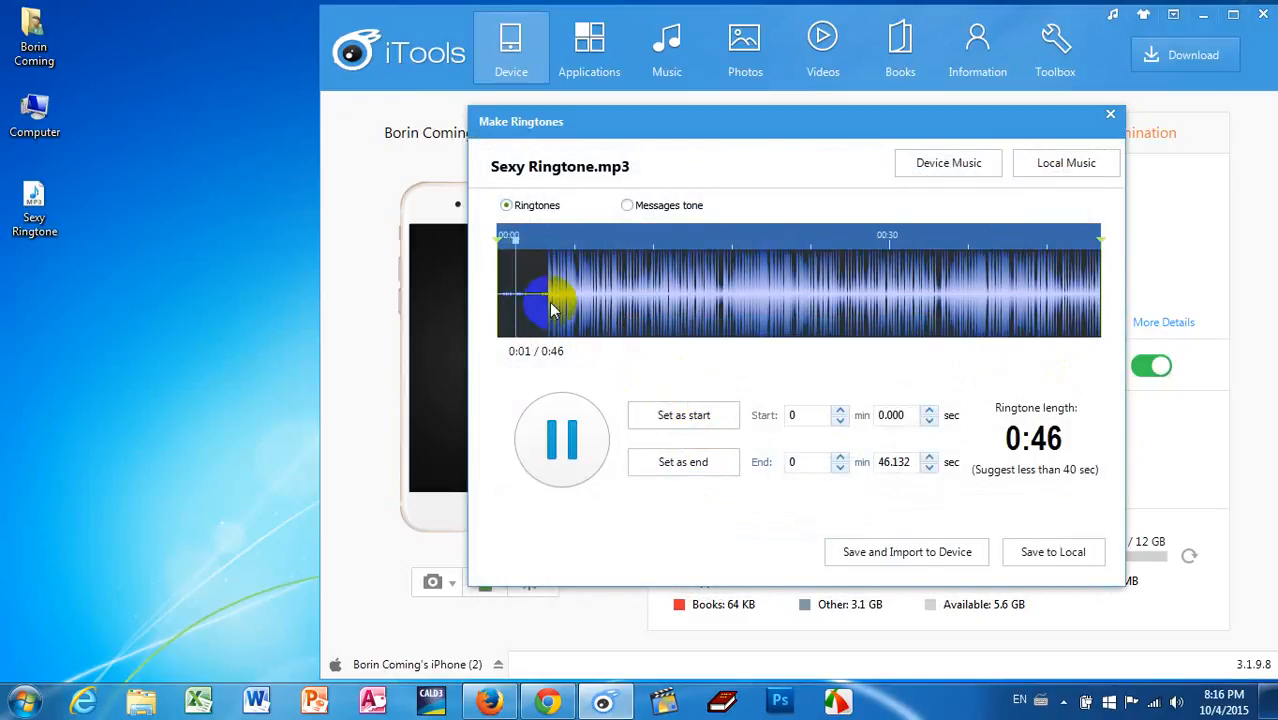
Step: Stop the playback and trim the ringtone to start at 3.933 sec and end at 44.415 sec
click(555, 438)
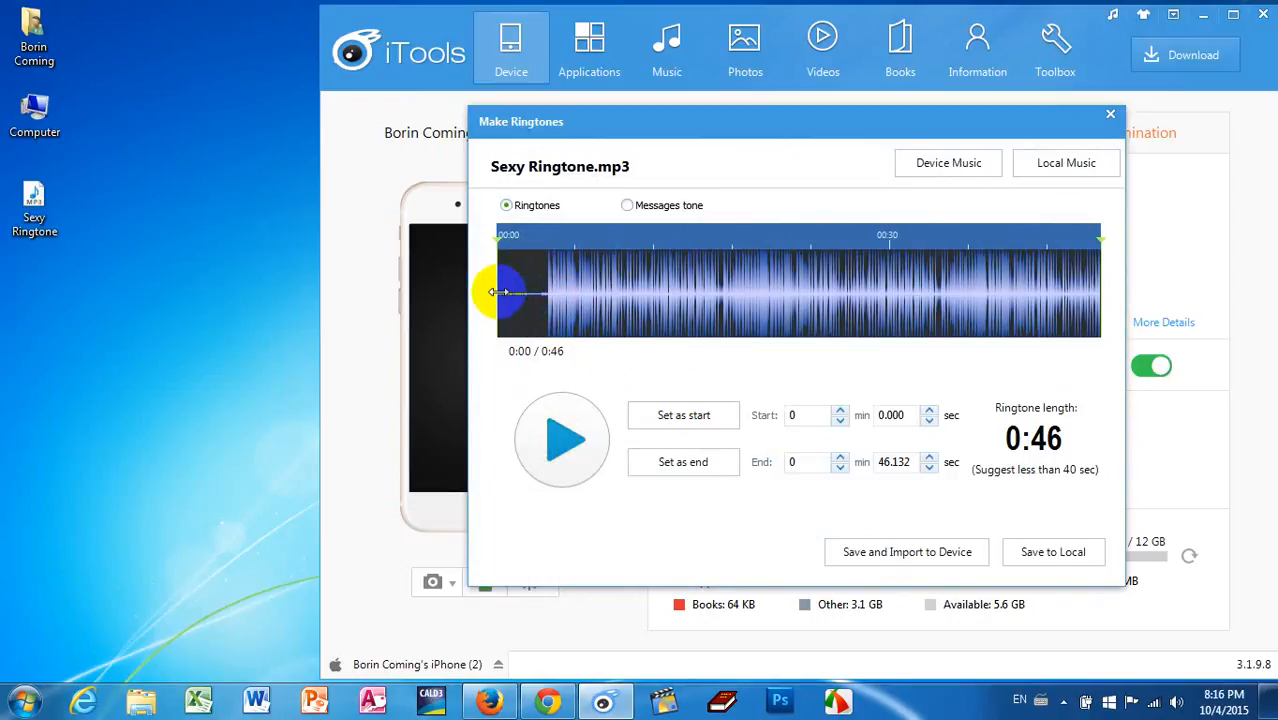
drag(499, 291, 546, 299)
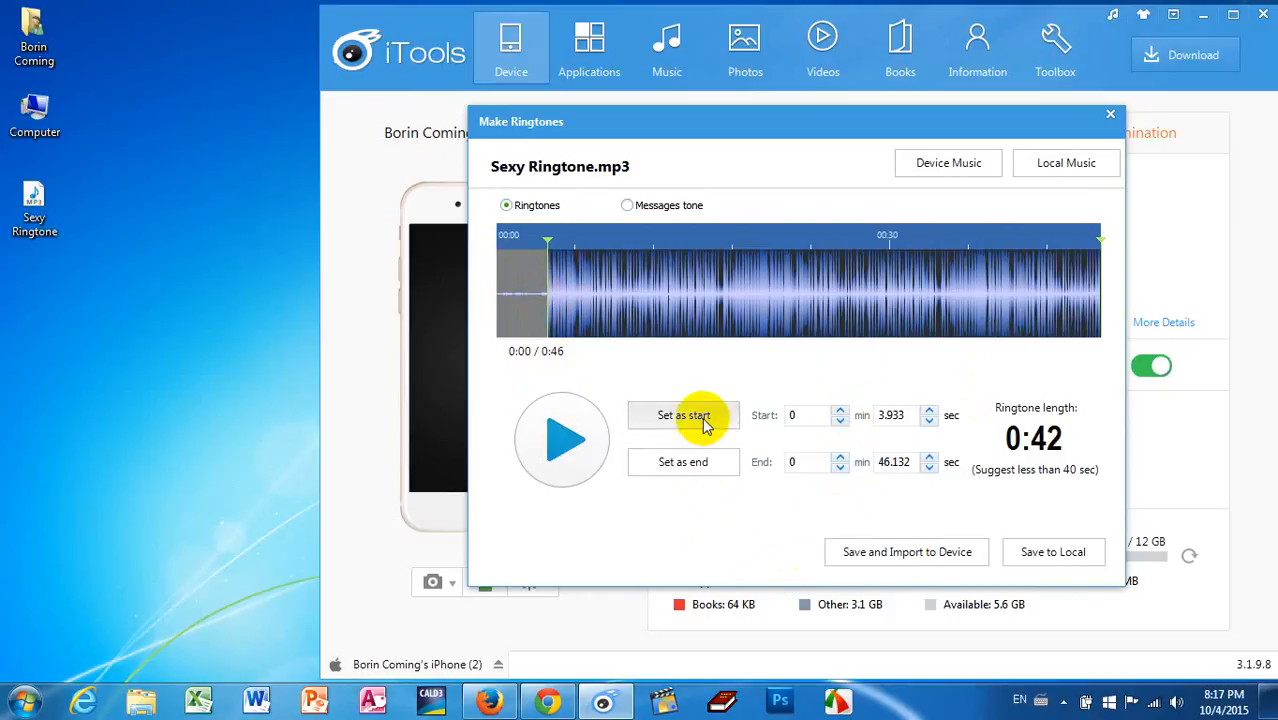
click(578, 440)
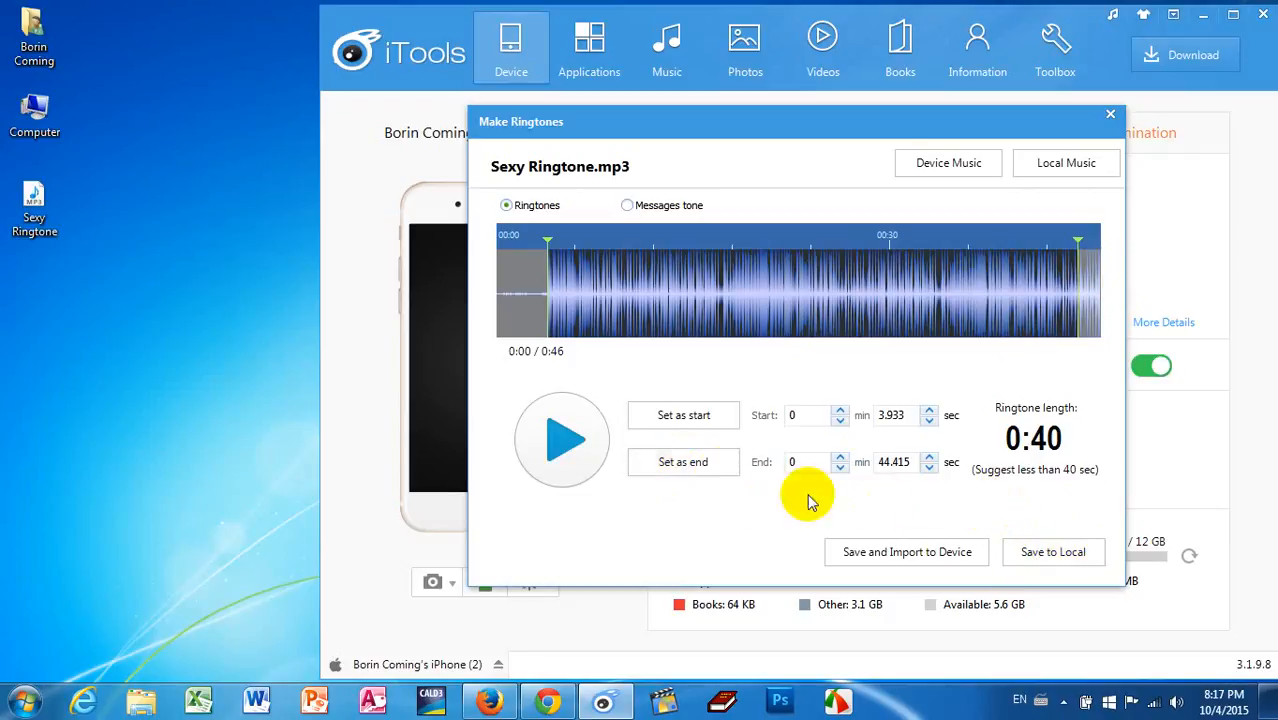
Step: Save the trimmed ringtone locally to the Desktop as an m4r file named Sexy Ringtone, and close the ringtone maker
click(1052, 556)
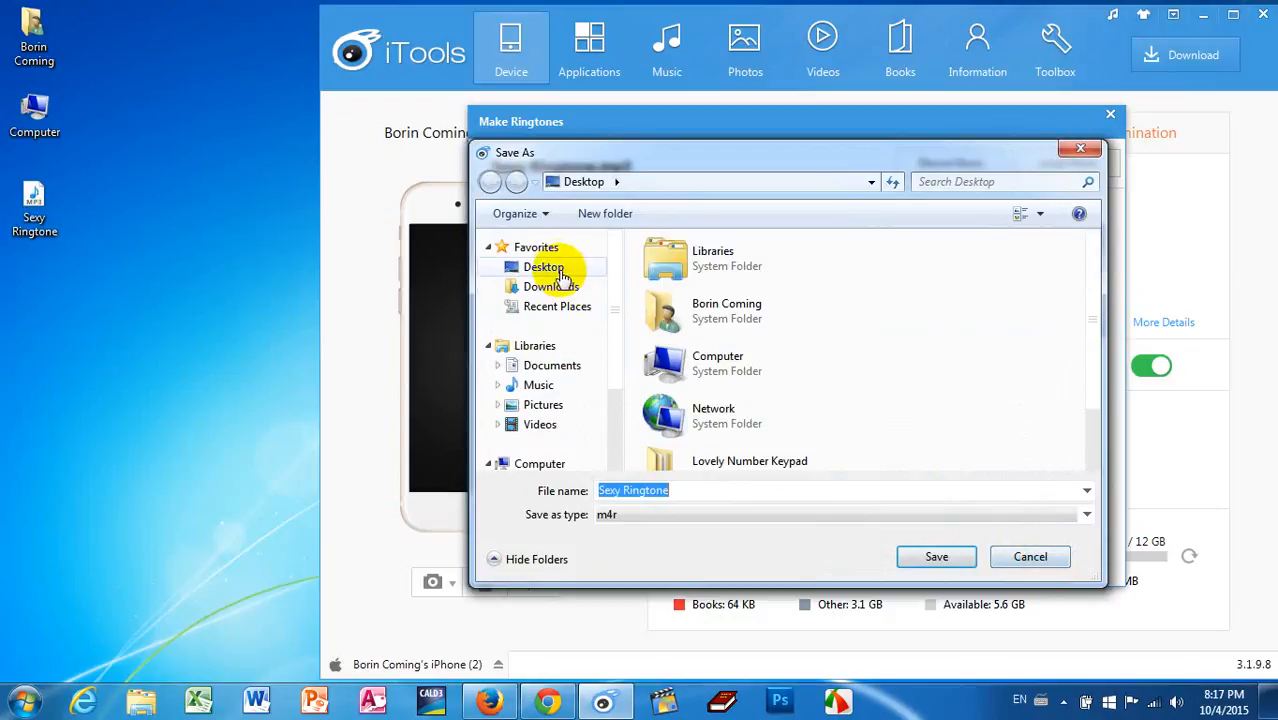
click(560, 273)
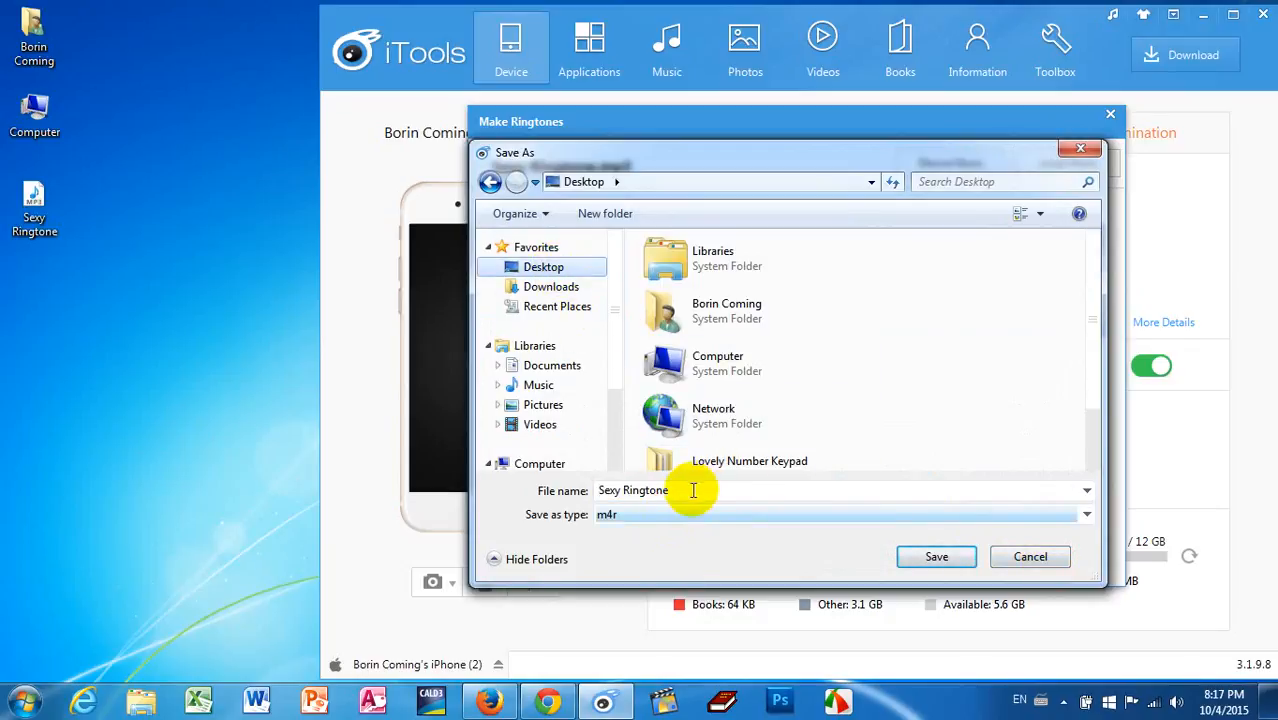
click(915, 553)
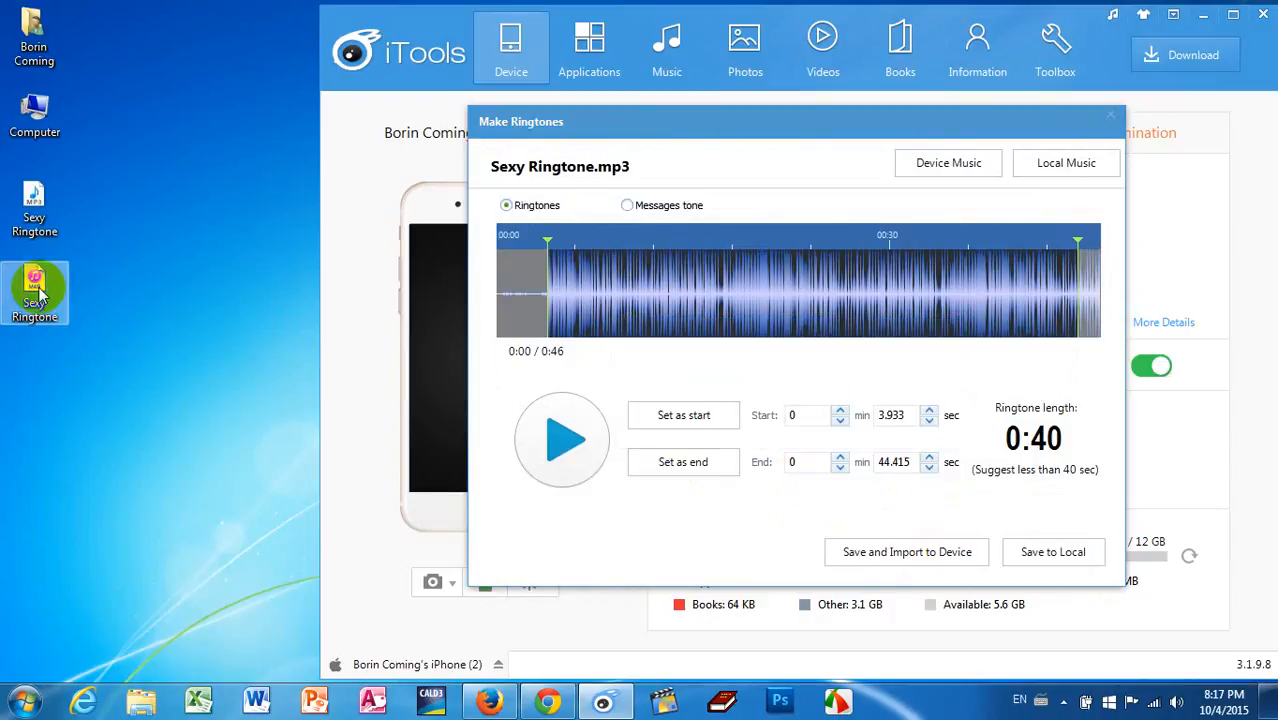
click(1111, 117)
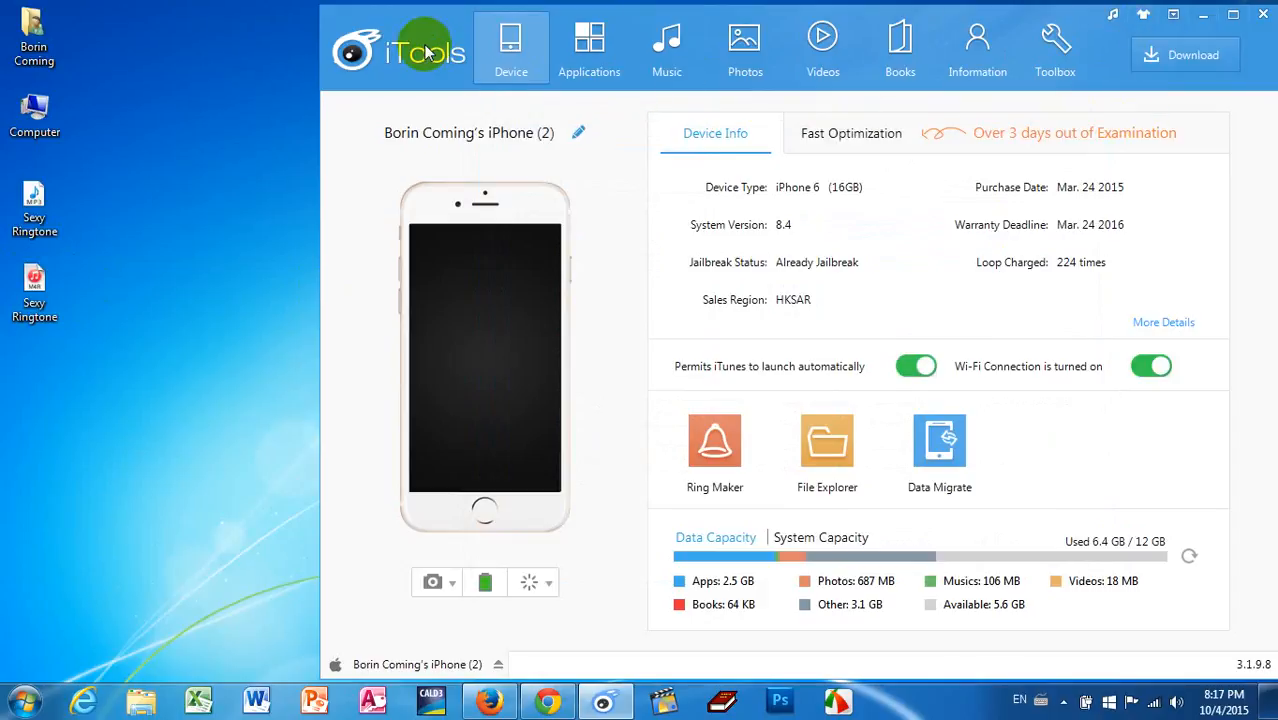
Step: Open the device's File Explorer and show the root folders of the Prison Break System
click(848, 437)
click(530, 175)
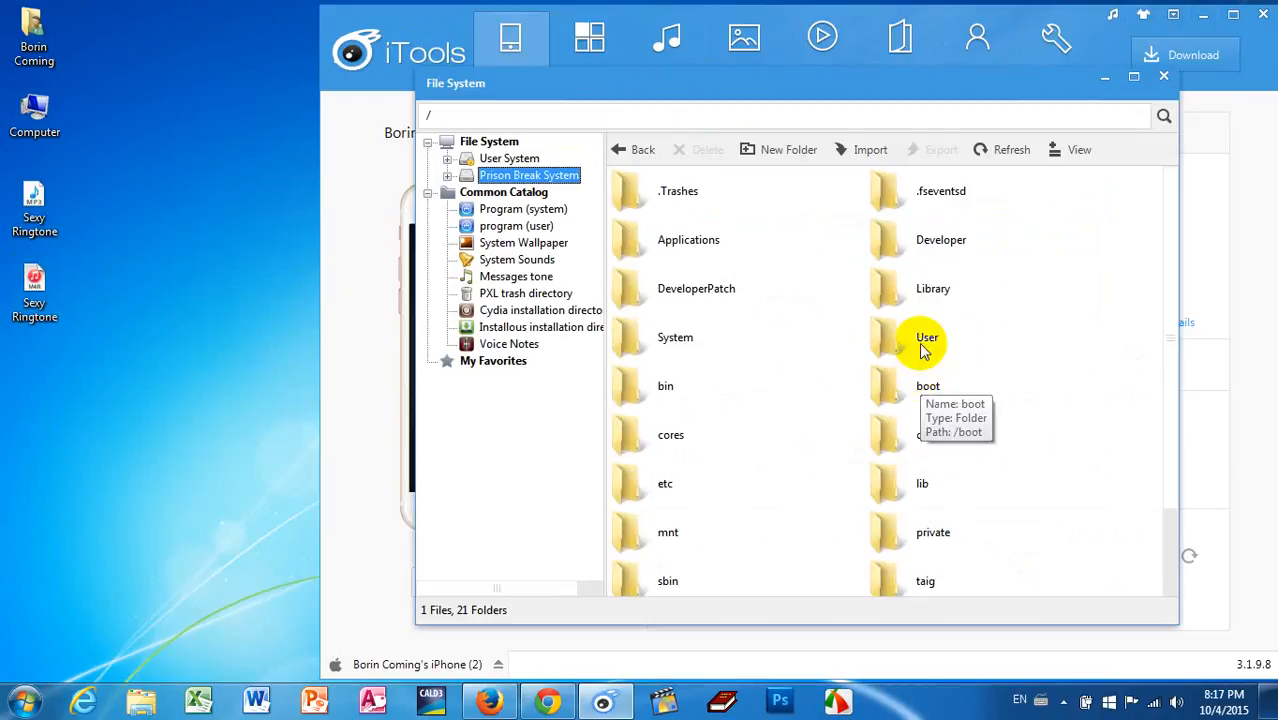
Step: Create a new folder named Library on the computer's desktop and open it
right_click(208, 188)
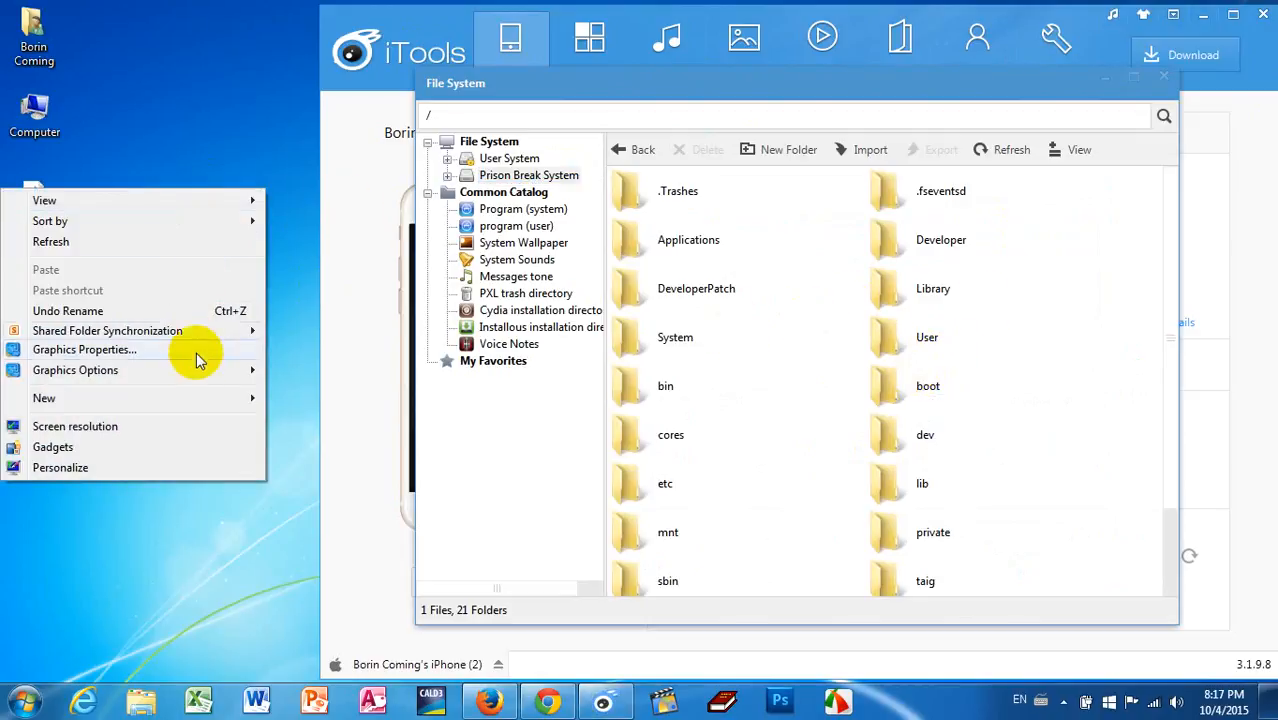
mouse_move(197, 405)
click(300, 398)
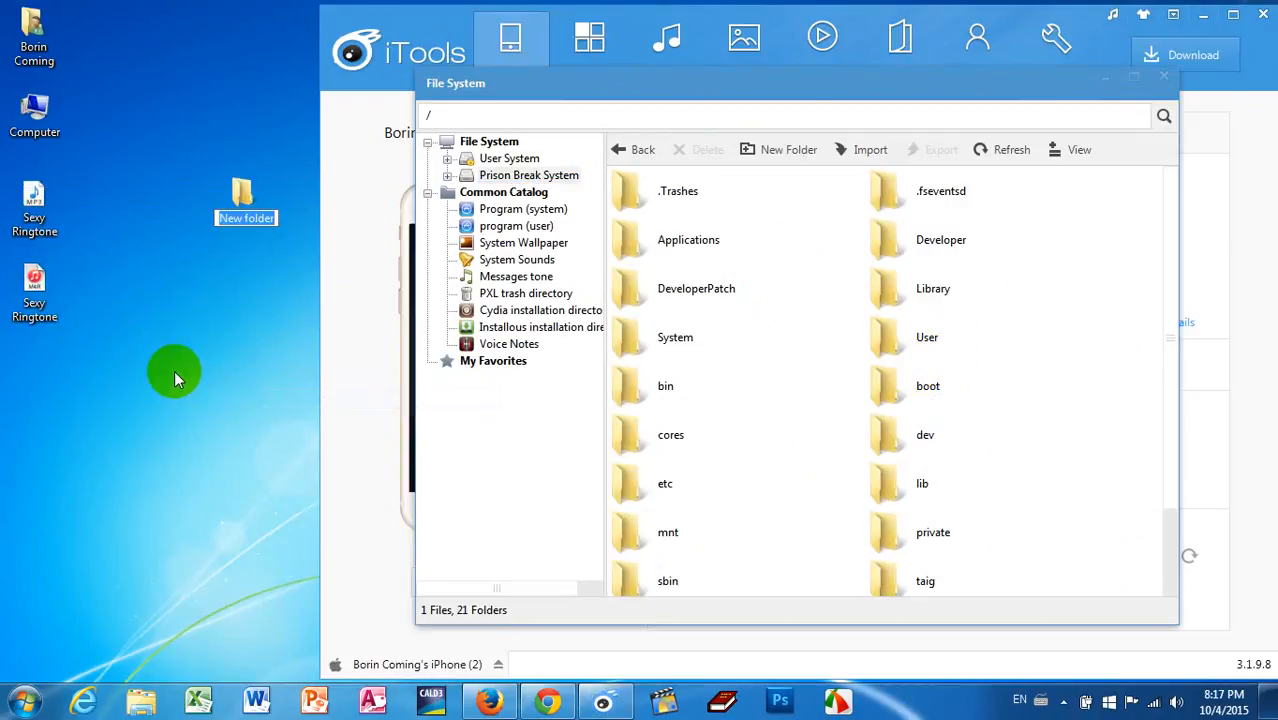
text(Library)
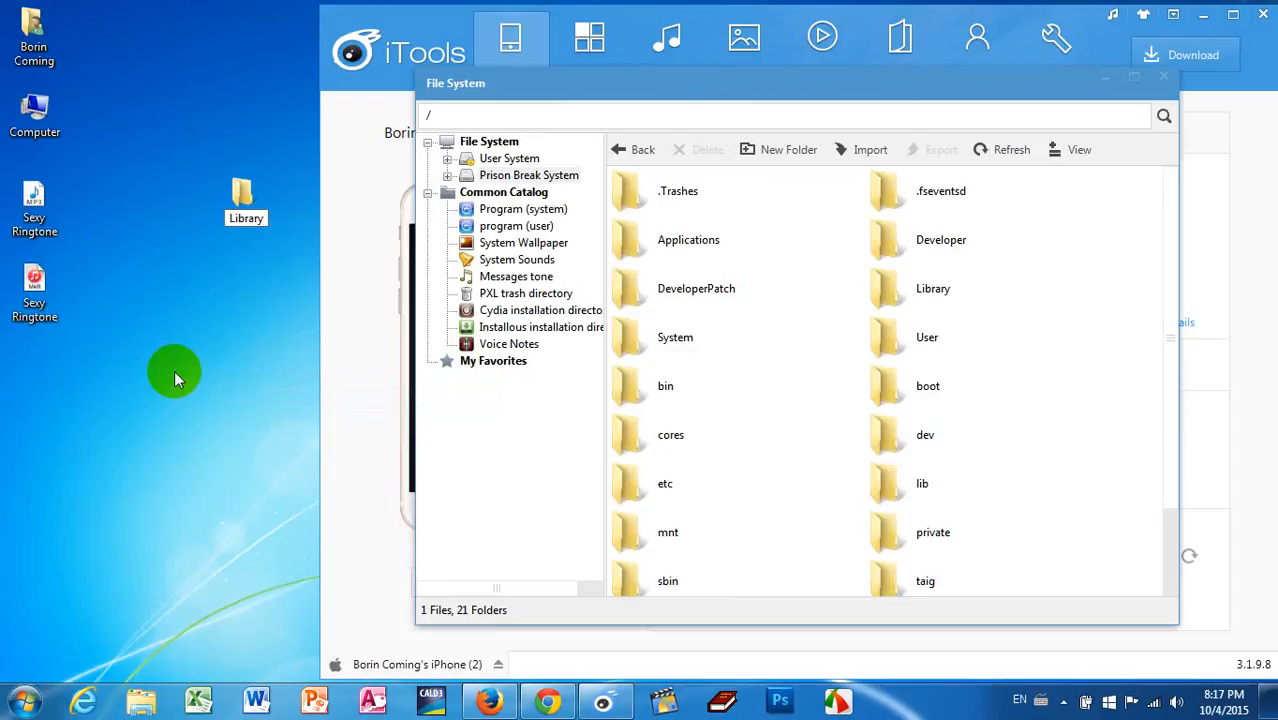
key(Escape)
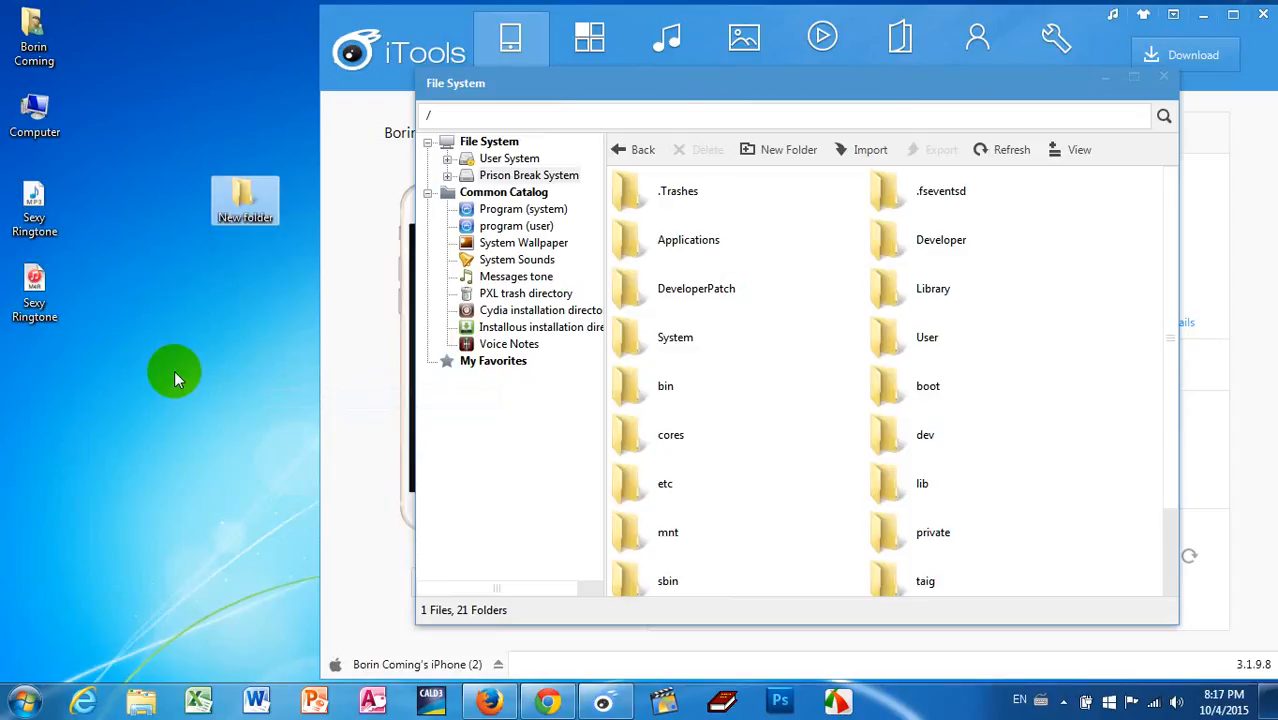
right_click(197, 83)
click(208, 135)
double_click(34, 368)
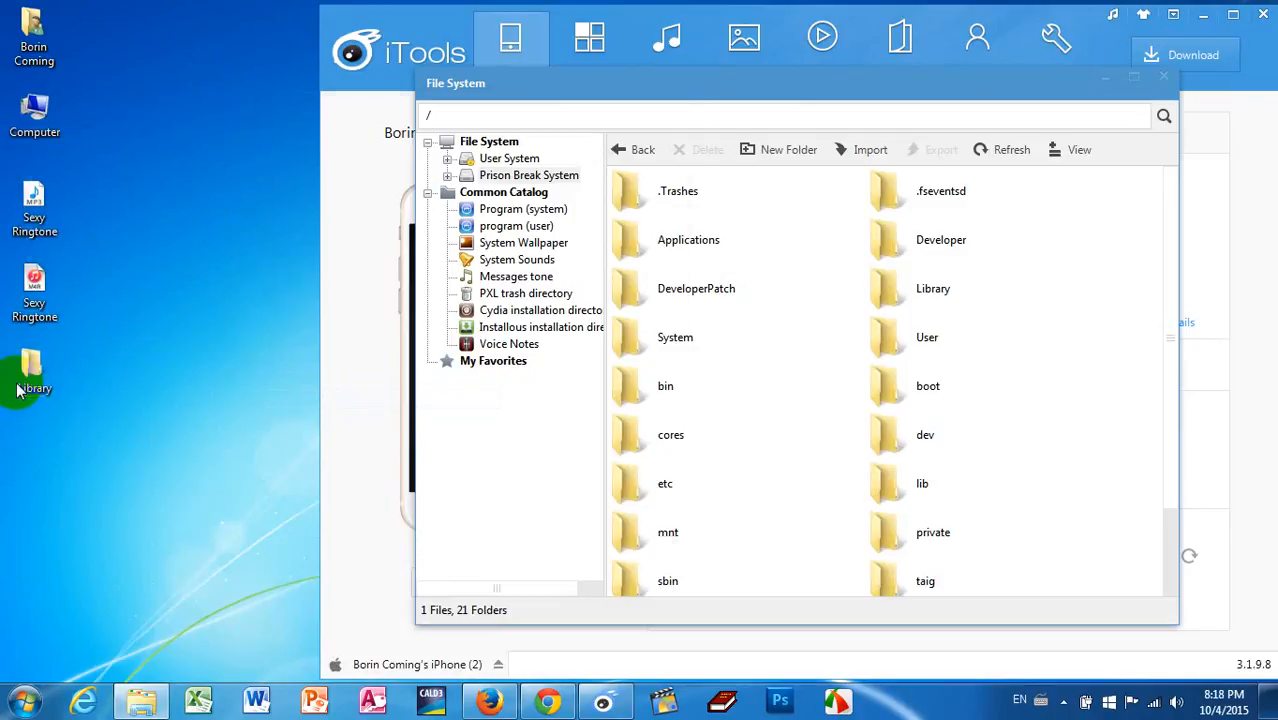
Step: Open the device's Library folder and select the name of its Ringtones subfolder for copying
double_click(901, 290)
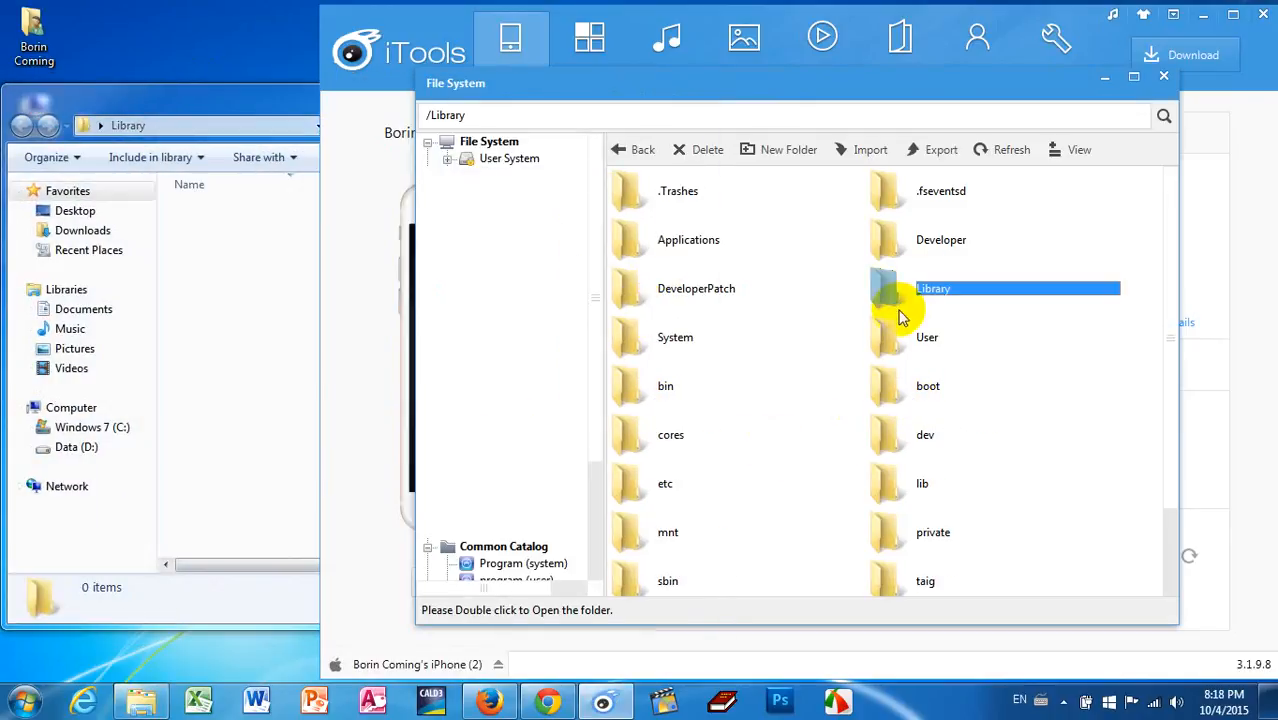
drag(1175, 280, 1184, 537)
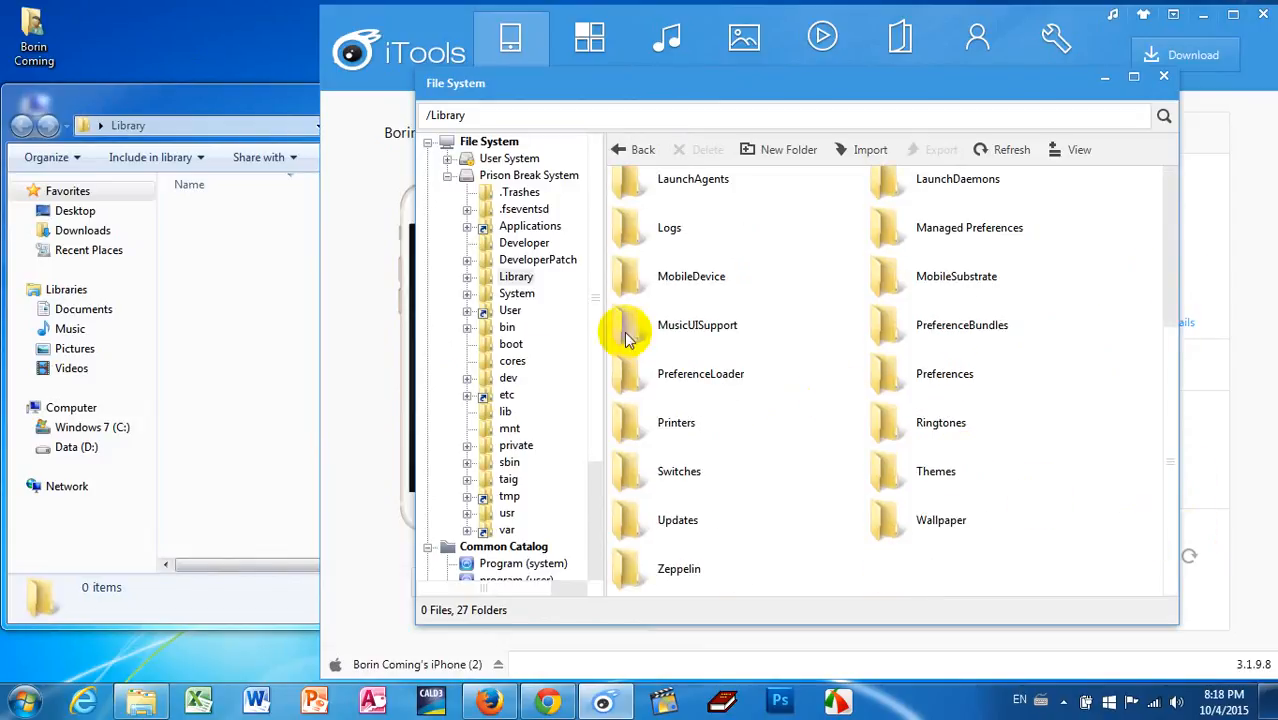
drag(266, 103, 442, 100)
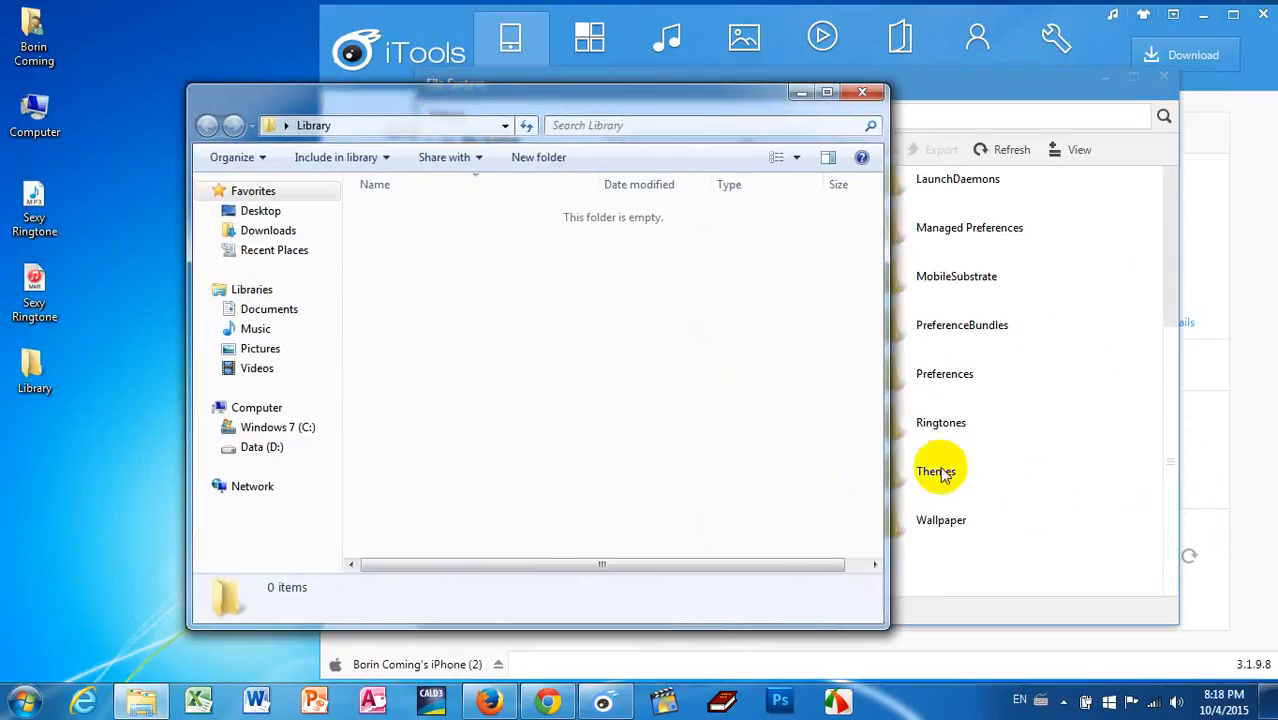
click(941, 423)
click(934, 424)
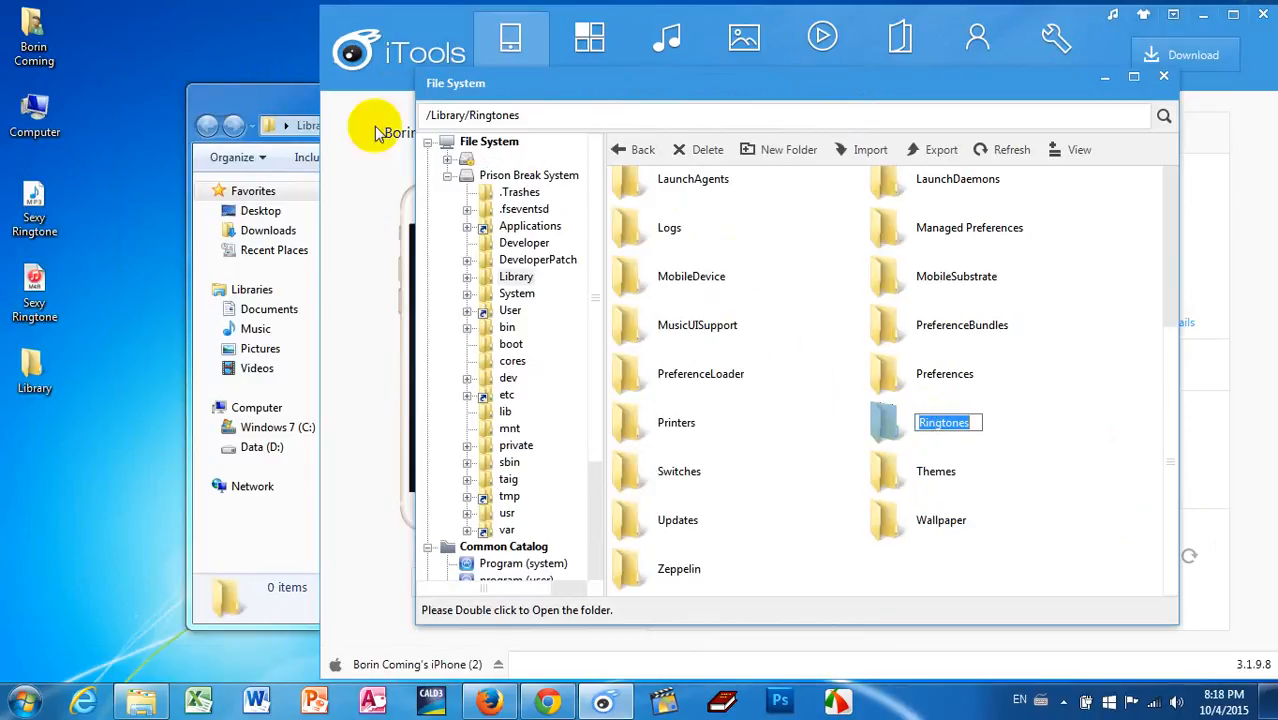
Step: Create a subfolder named Ringtones inside the computer's Library folder and open it
click(257, 108)
click(557, 163)
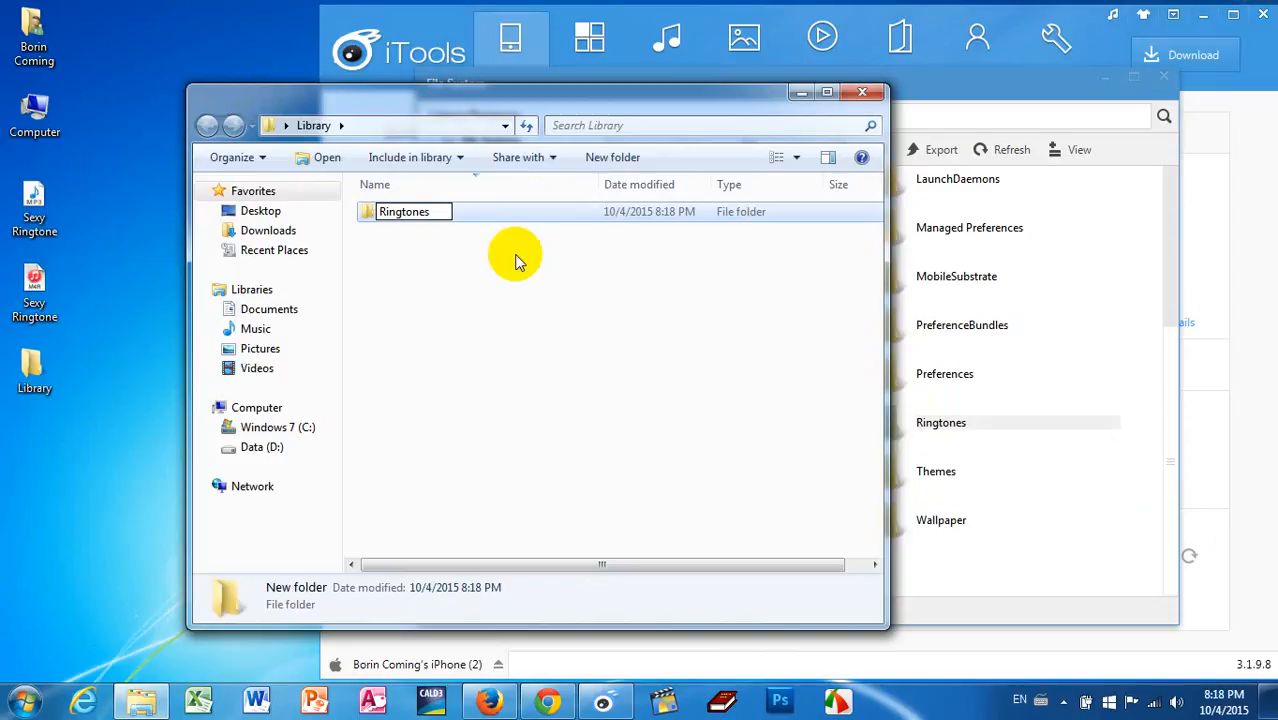
key(Return)
double_click(385, 214)
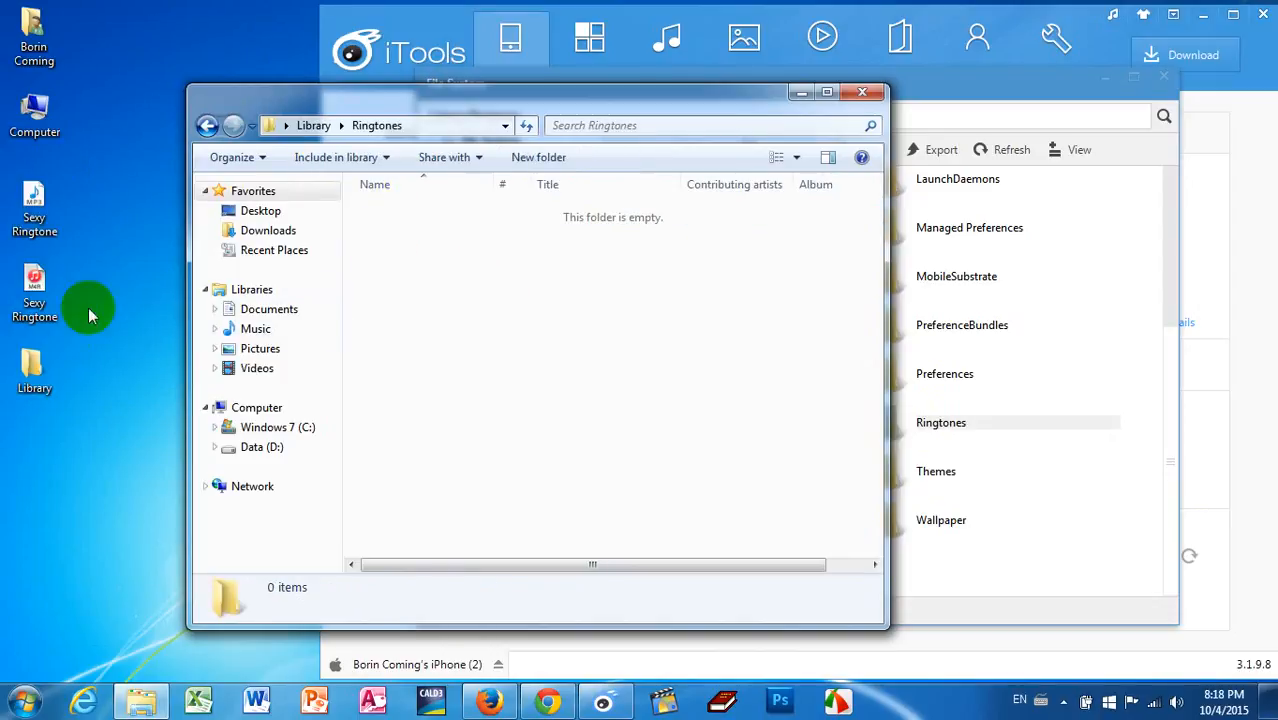
Step: Move the Sexy Ringtone m4r file from the desktop into the Ringtones folder, refresh both views and close the folder window
drag(34, 286, 502, 300)
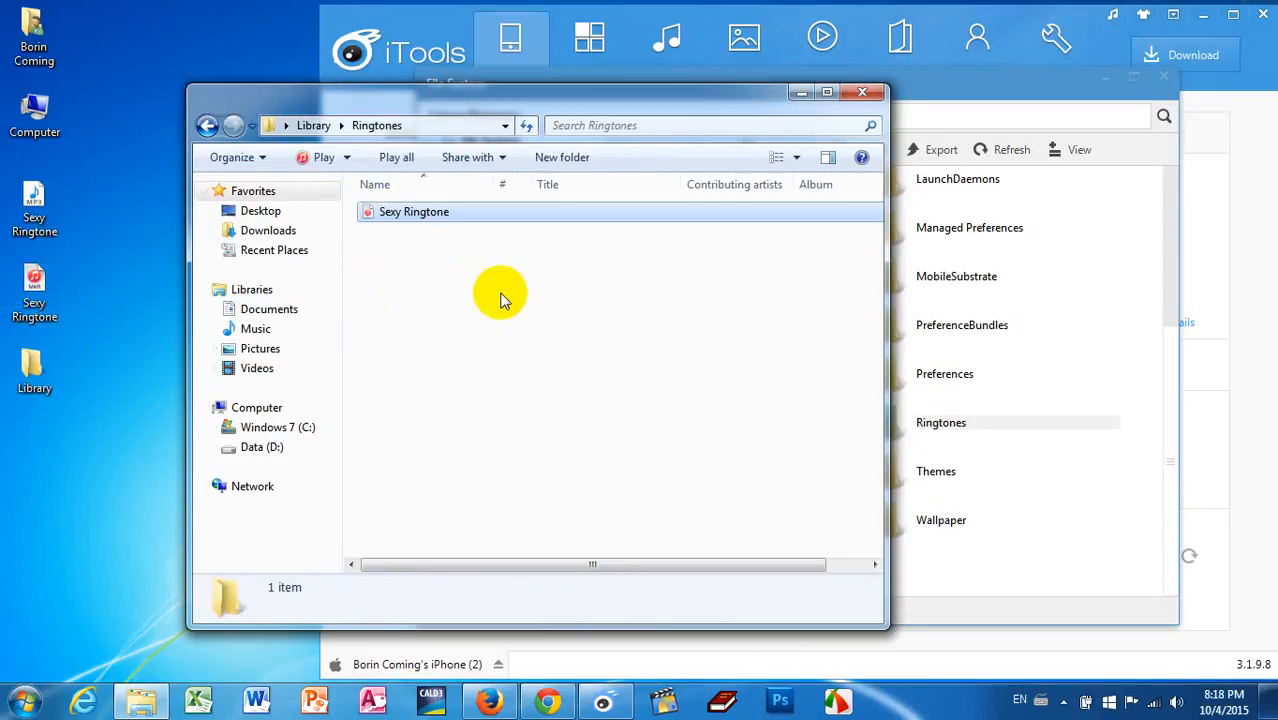
right_click(491, 294)
click(432, 363)
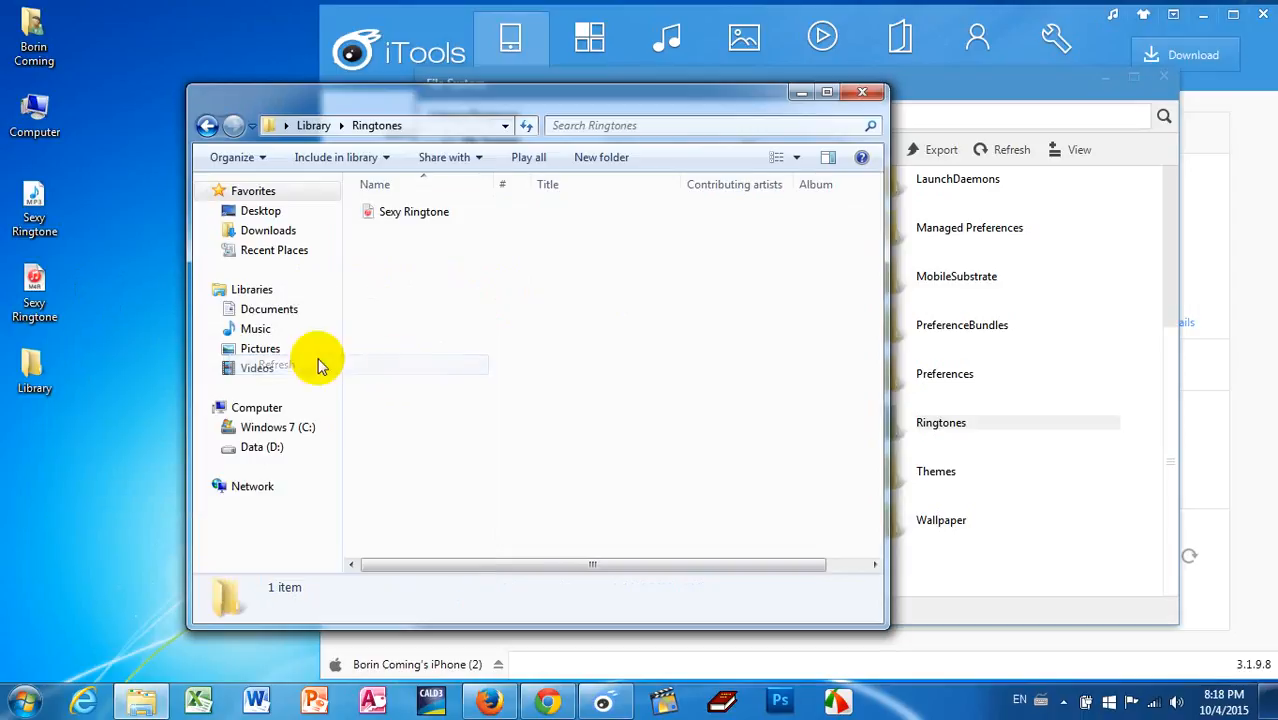
right_click(110, 295)
click(87, 352)
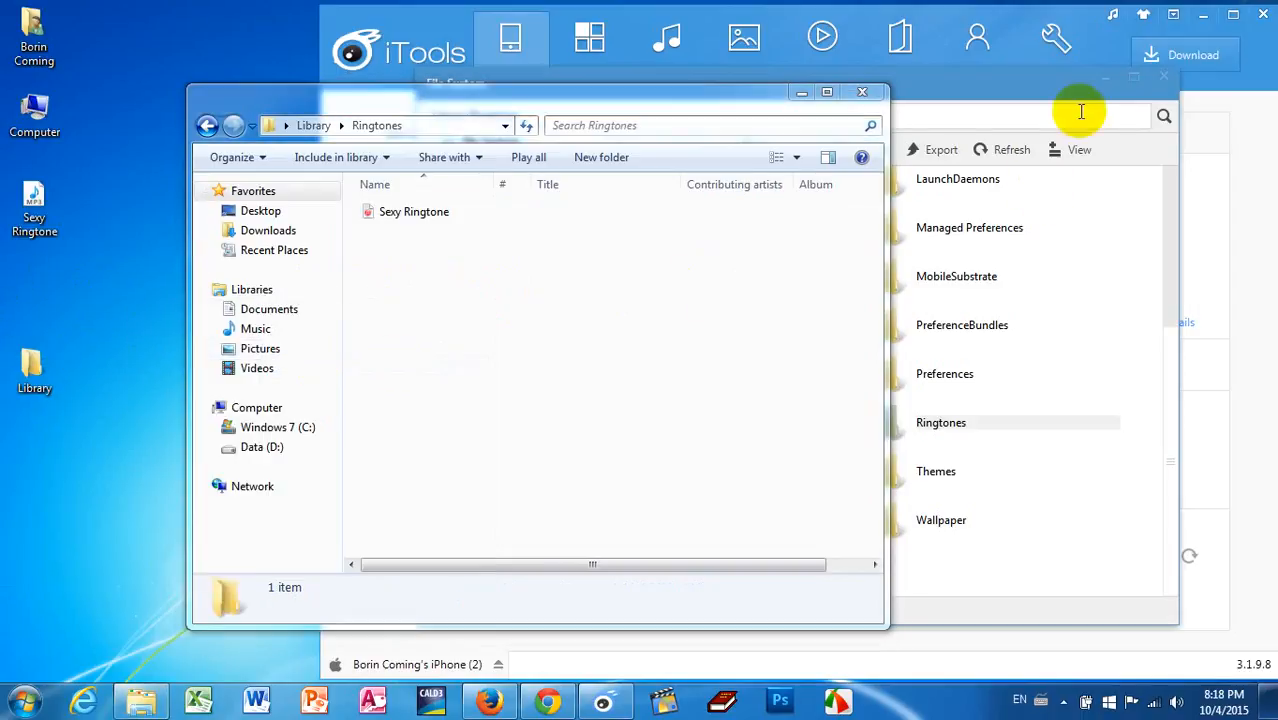
click(862, 92)
Step: Reposition the Library folder on the desktop and compress it into a ZIP archive named Library.zip
drag(34, 370, 159, 111)
right_click(159, 111)
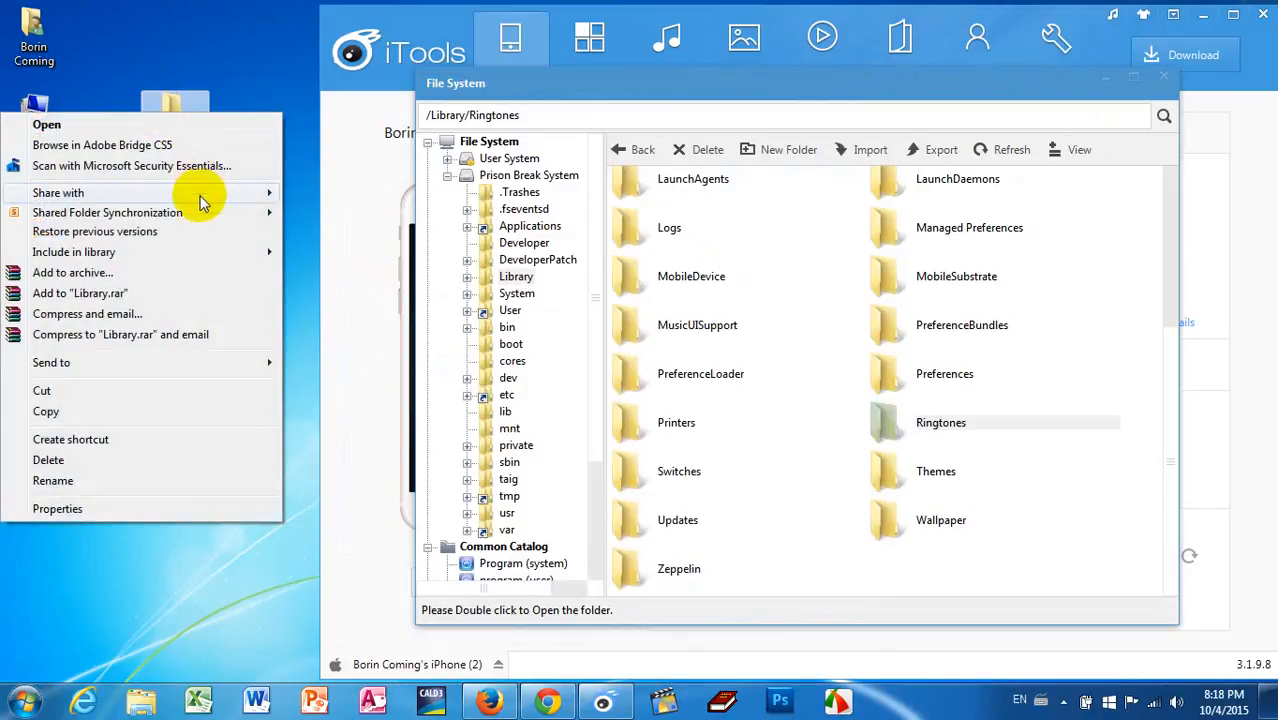
click(185, 274)
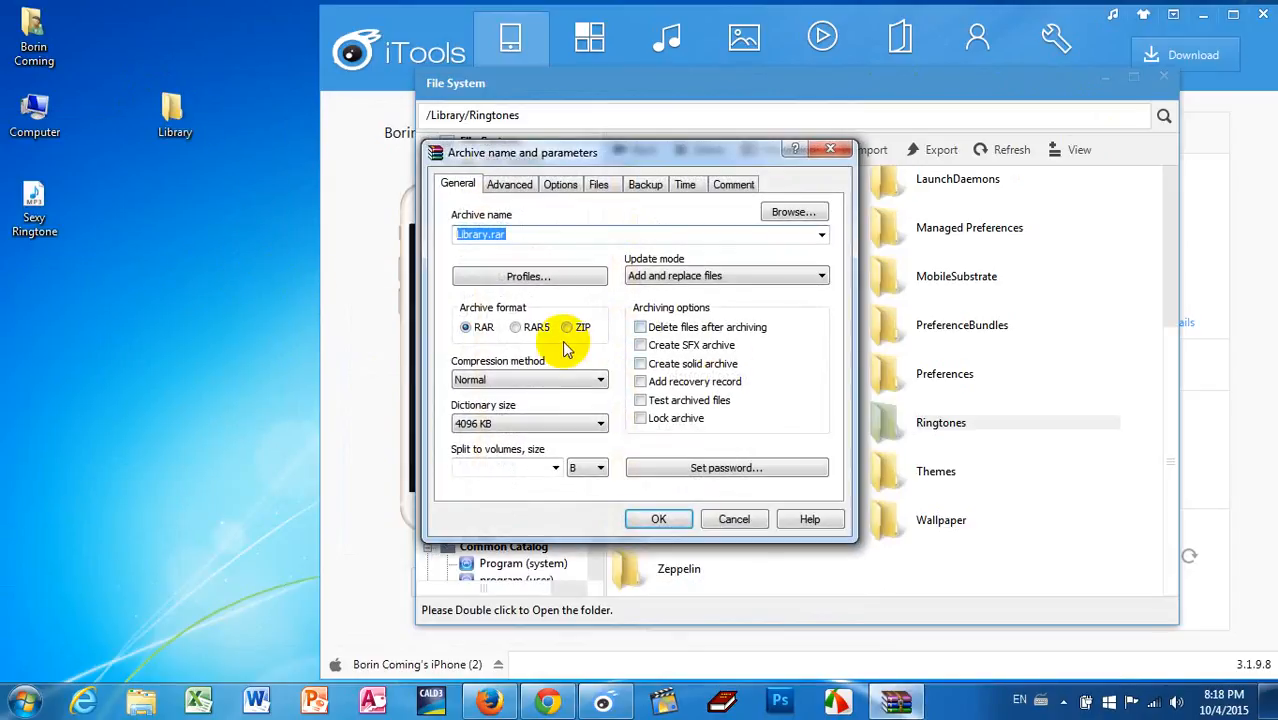
click(568, 328)
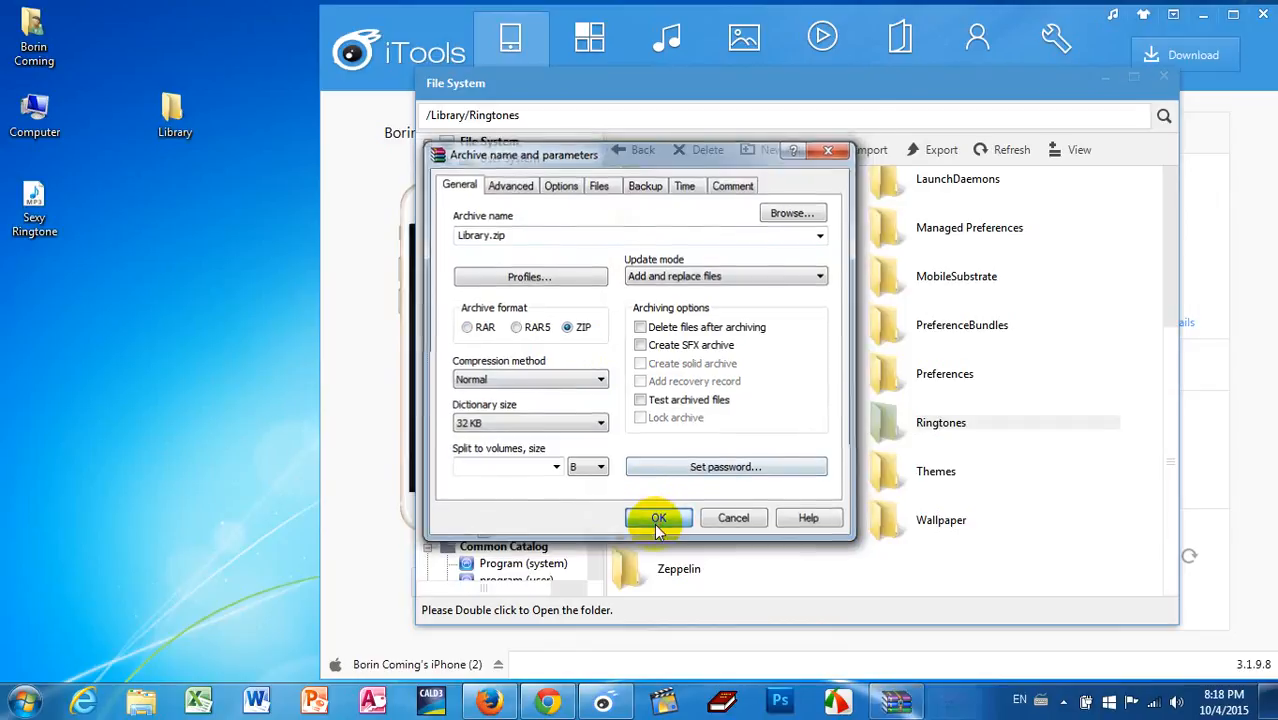
click(659, 520)
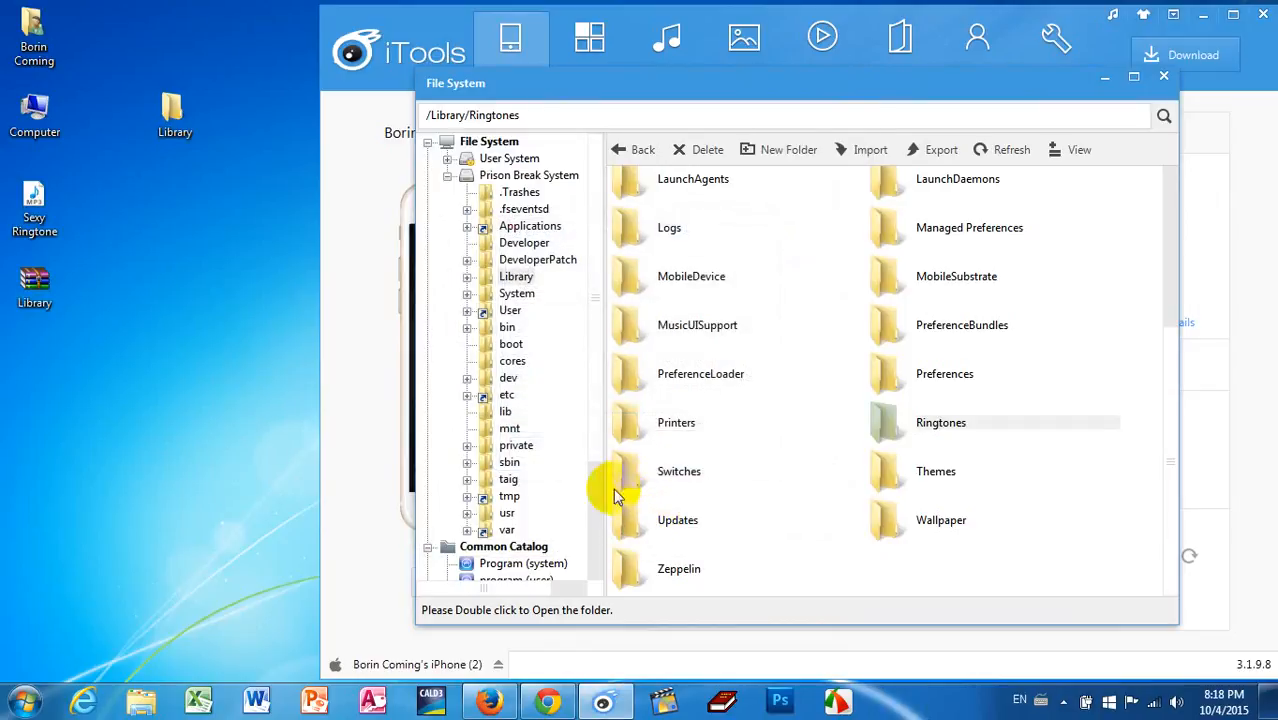
Step: Close the device file browser and iTools, and switch to the Manage your packages page in Chrome
click(1164, 78)
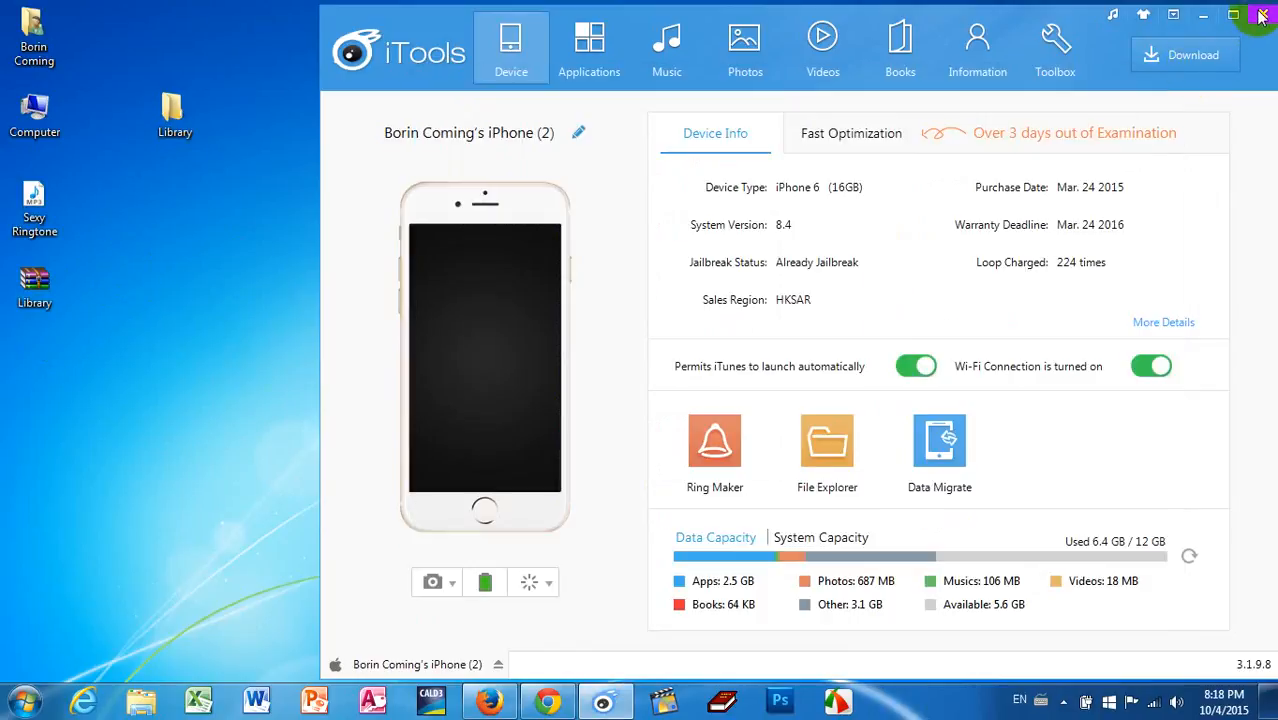
click(1262, 17)
click(546, 703)
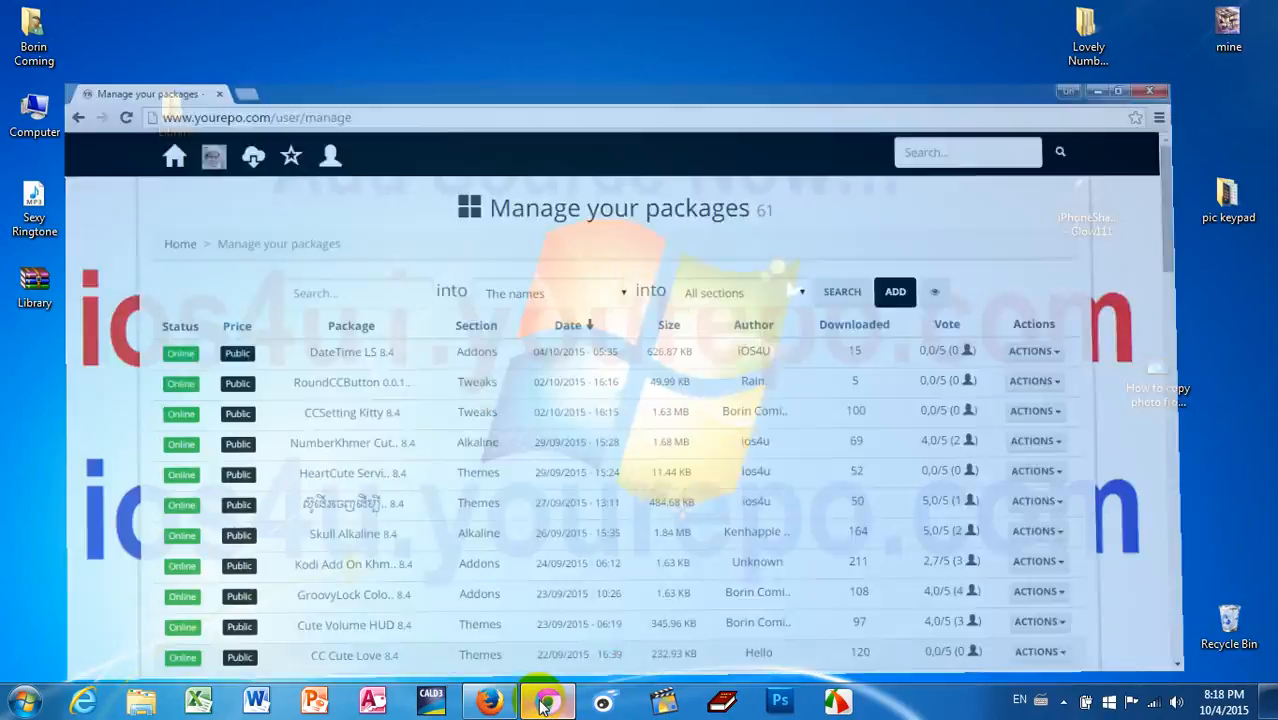
click(546, 703)
mouse_move(497, 705)
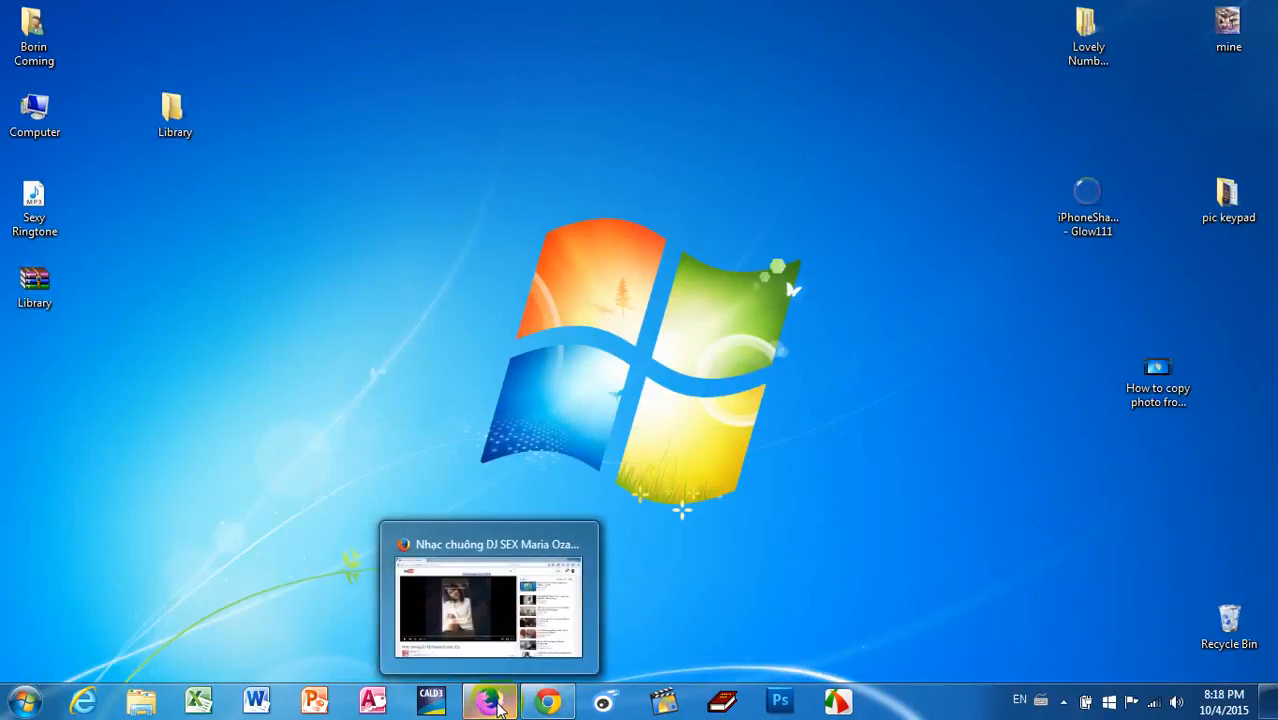
click(546, 703)
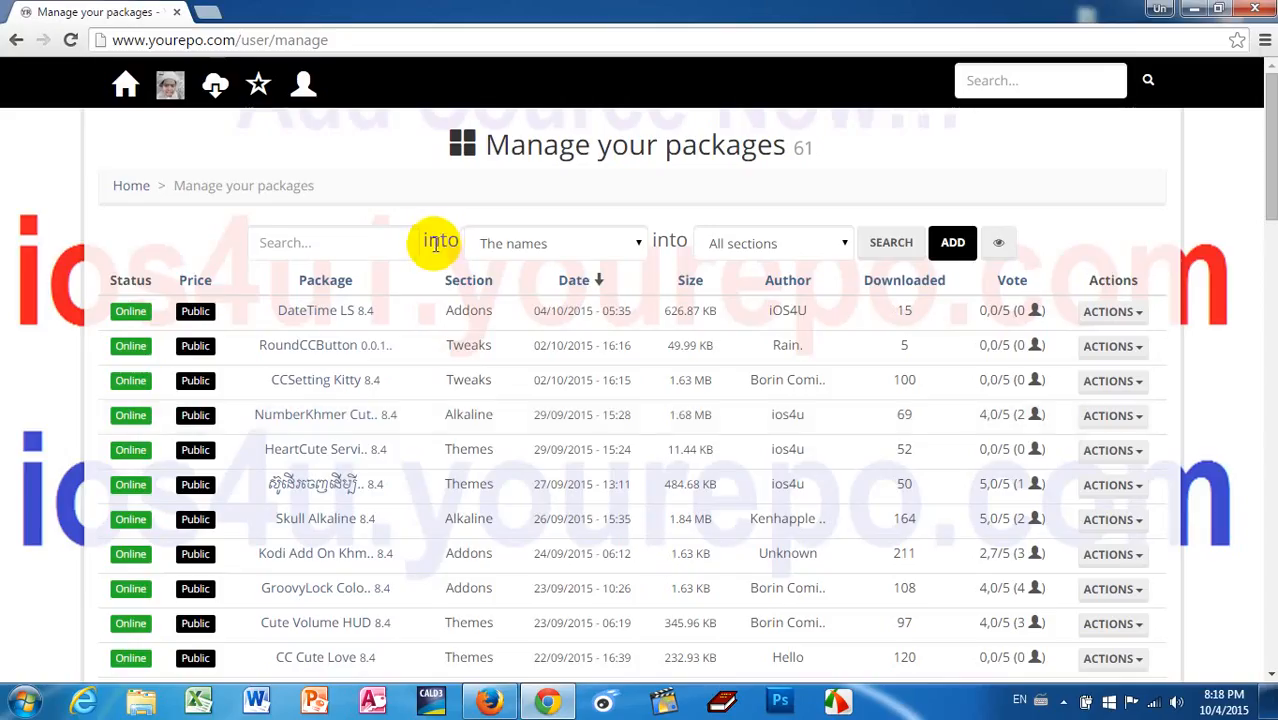
Step: Add a new package from a .zip file, choosing the Library archive on the desktop, and upload it
click(953, 246)
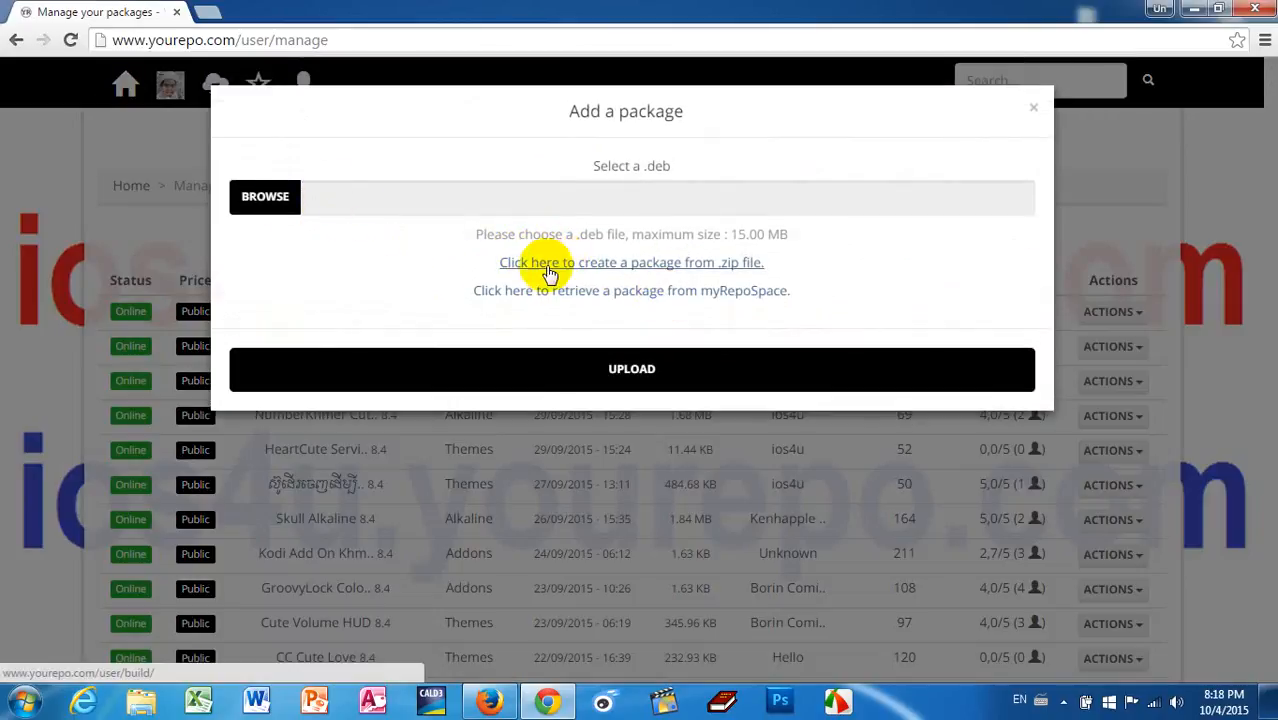
click(685, 262)
click(268, 198)
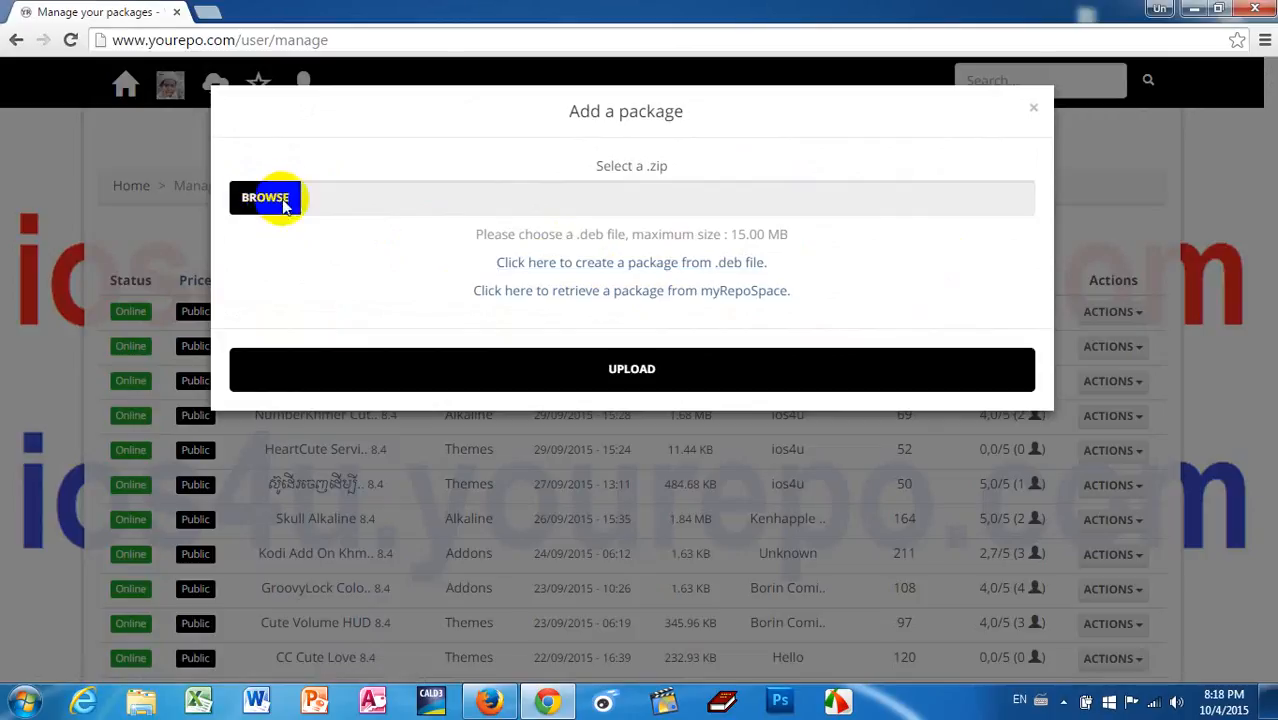
drag(770, 200, 775, 405)
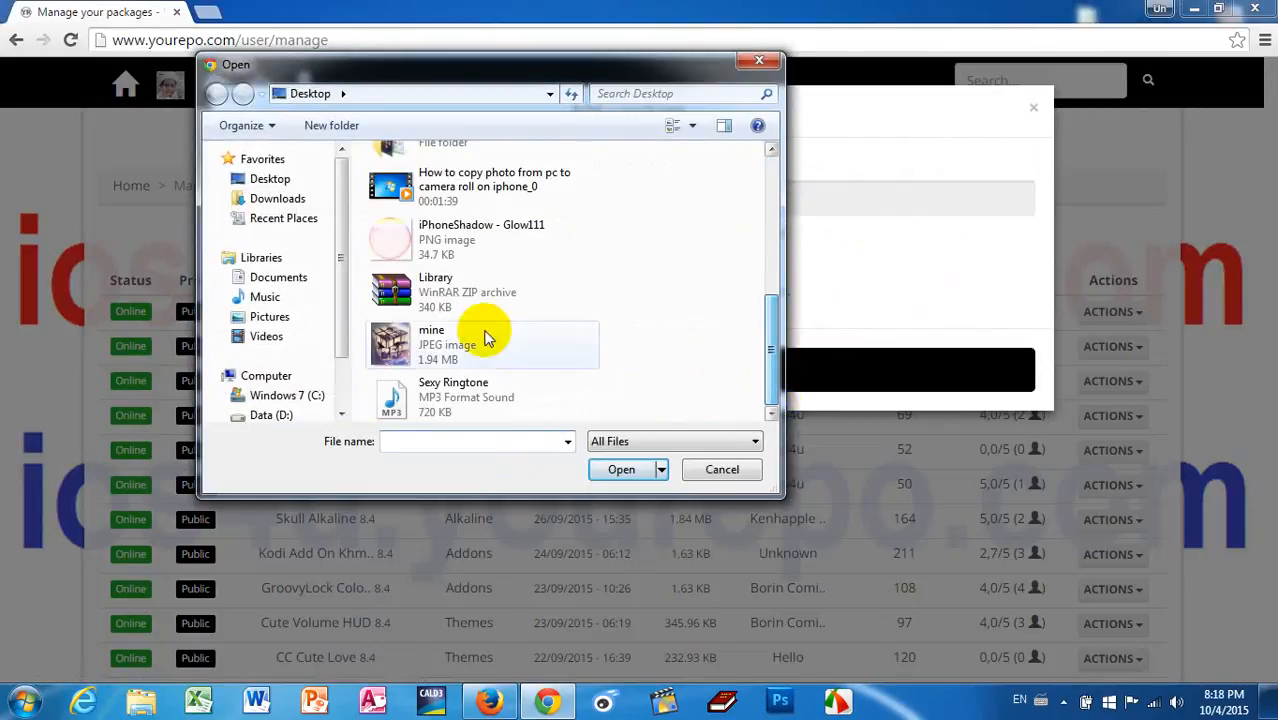
double_click(414, 286)
click(653, 372)
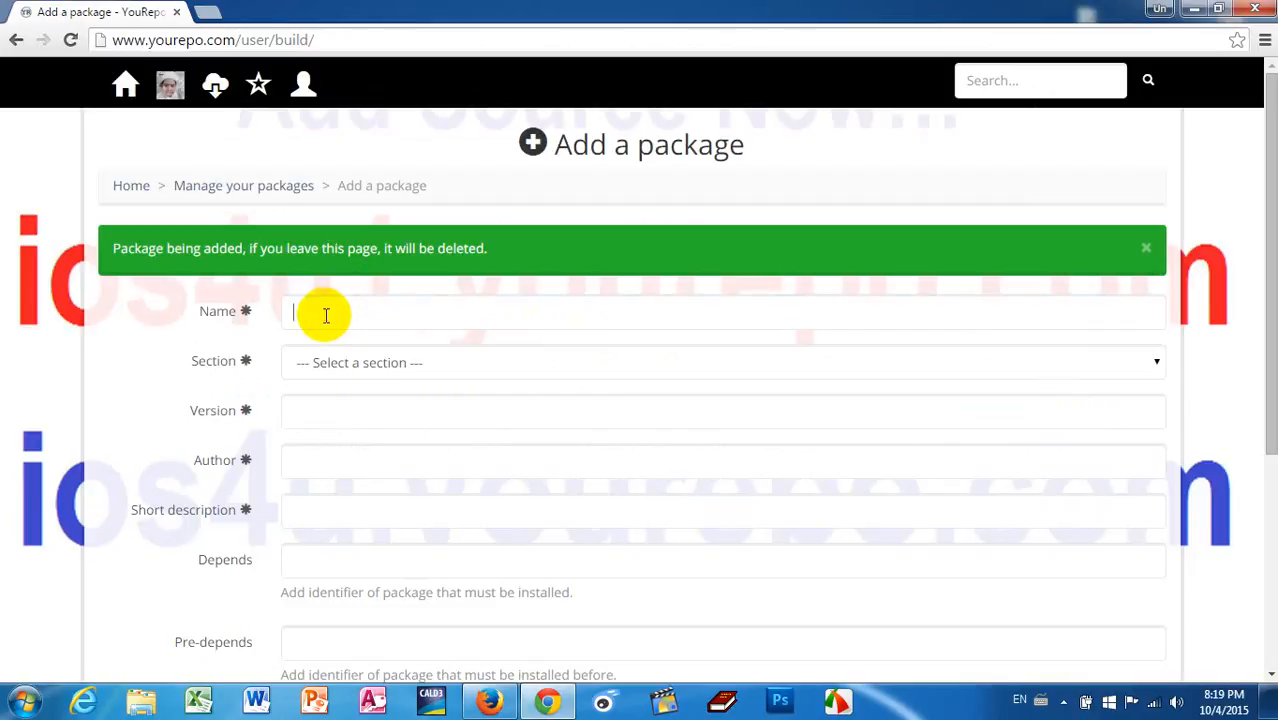
Step: Name the package Sexy Ringtone and assign it to the Ringtones section
click(326, 315)
text(Sexy Ringtone)
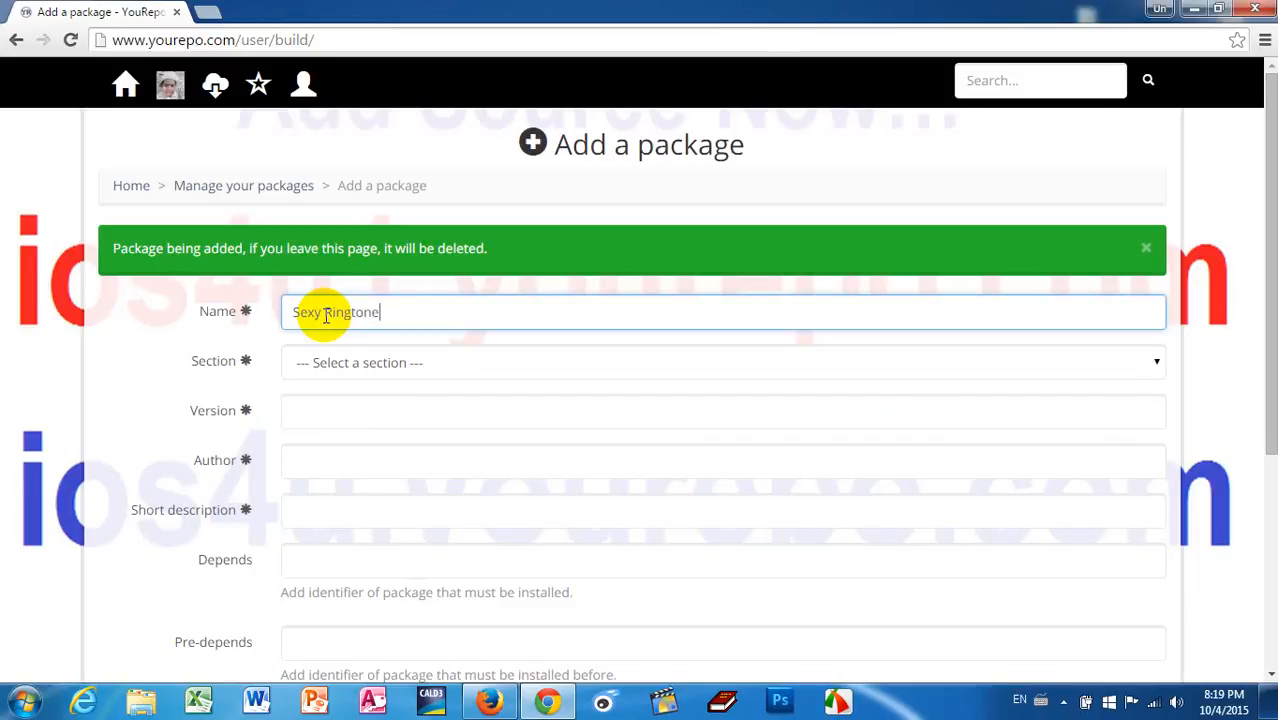
click(337, 367)
click(337, 370)
click(338, 371)
key(r)
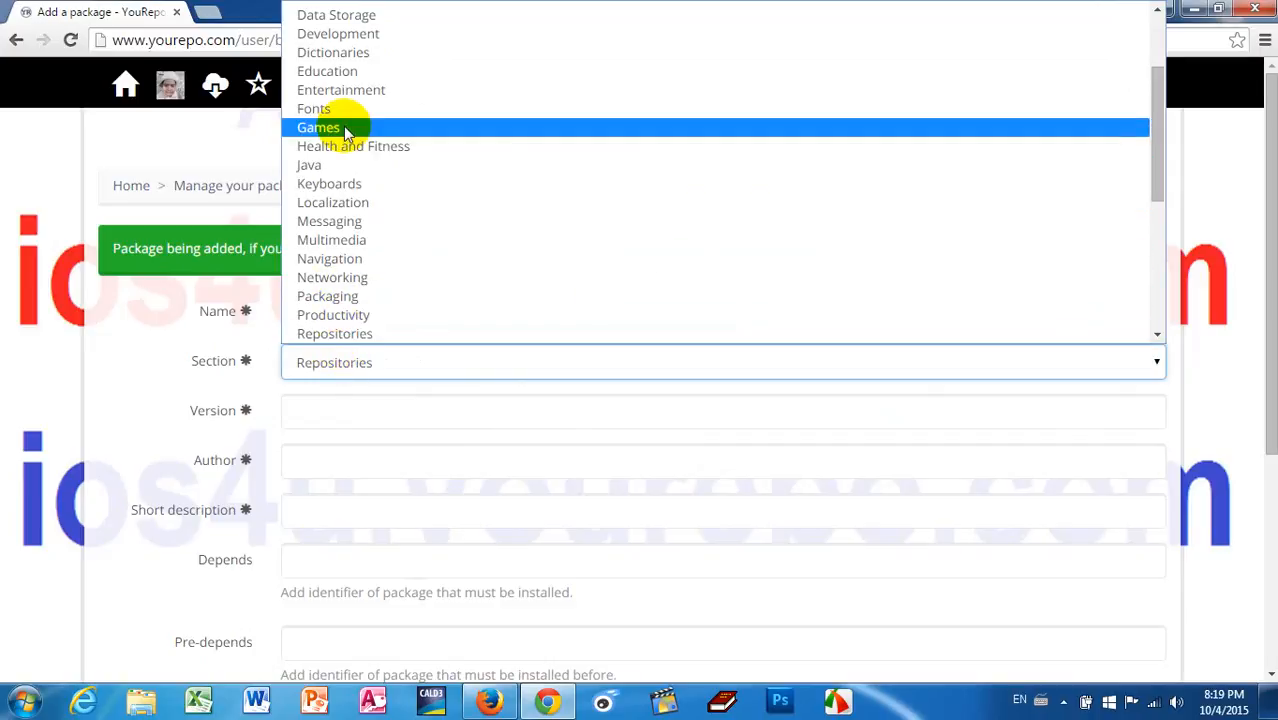
key(r)
click(341, 335)
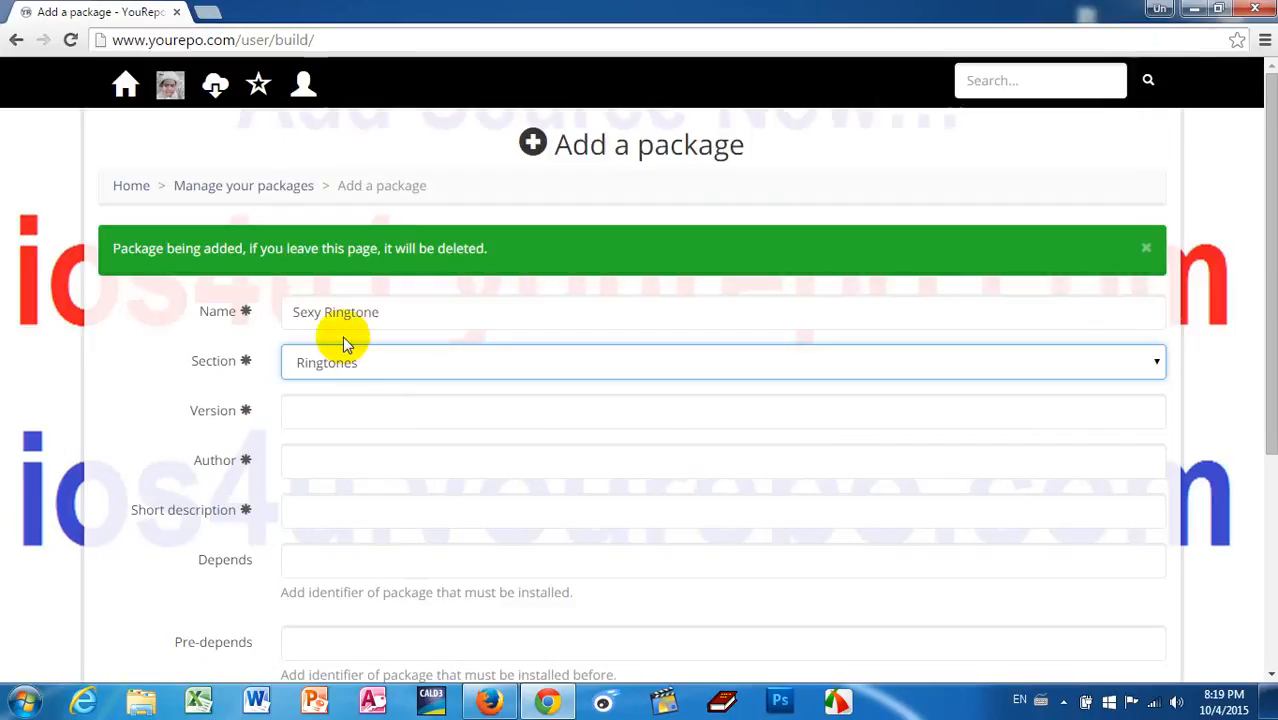
Step: Set the package's version to 8.4 and author to iOS4U, with the Khmer short description "ស្រីៗហាមដោនឡូត"
click(338, 400)
click(314, 442)
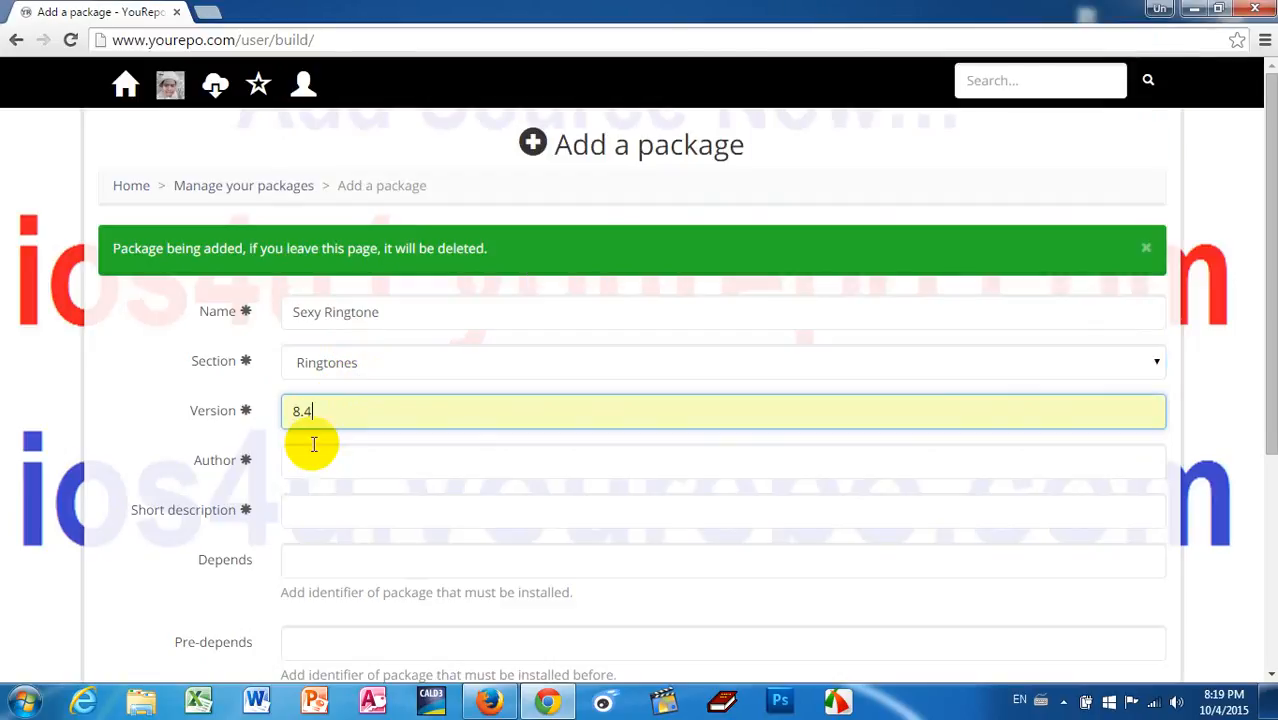
click(370, 457)
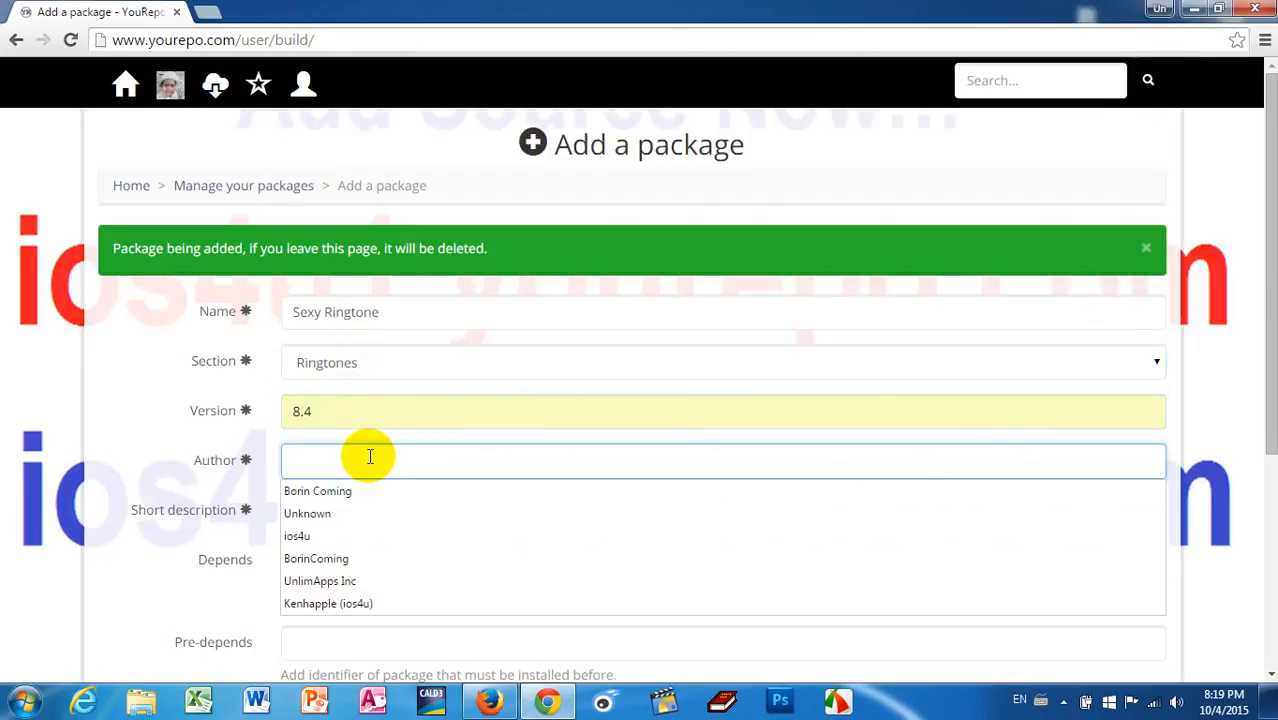
text(ios)
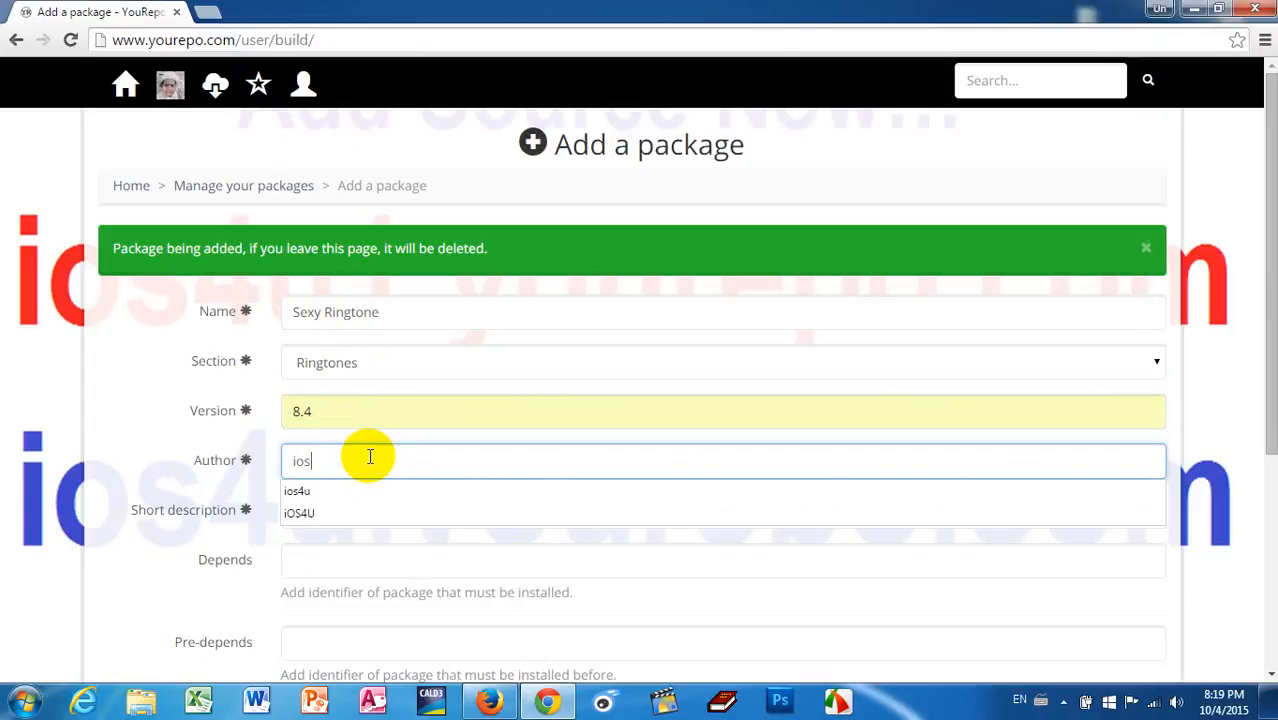
click(328, 512)
click(309, 514)
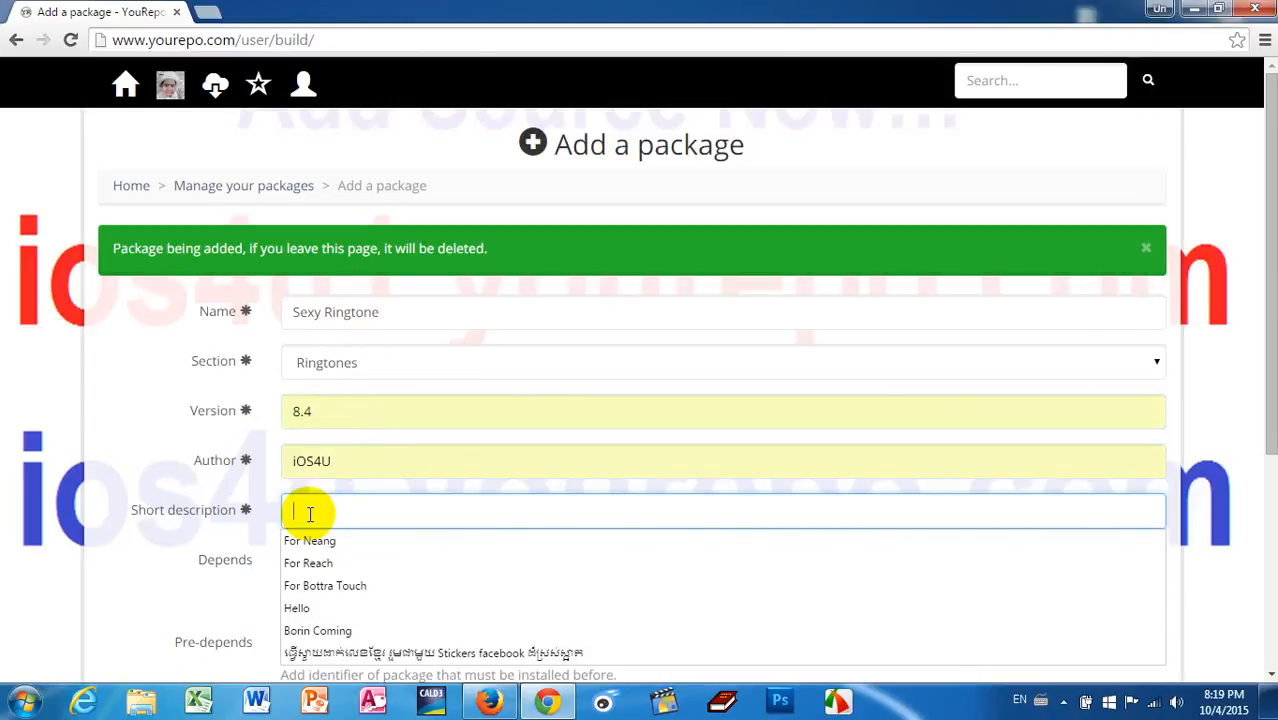
text(ស្រីៗបាននោះអ្នក)
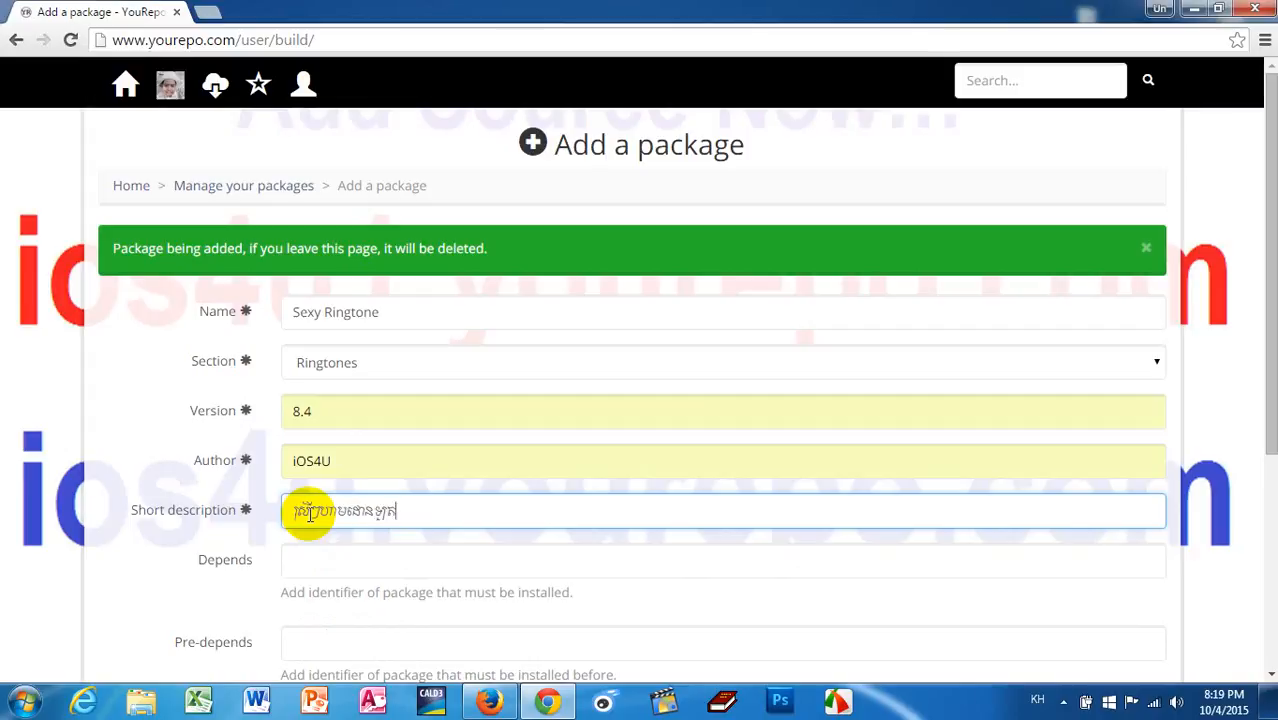
Step: Set the package's status to online and its price to public, and save it
drag(1272, 312, 1264, 456)
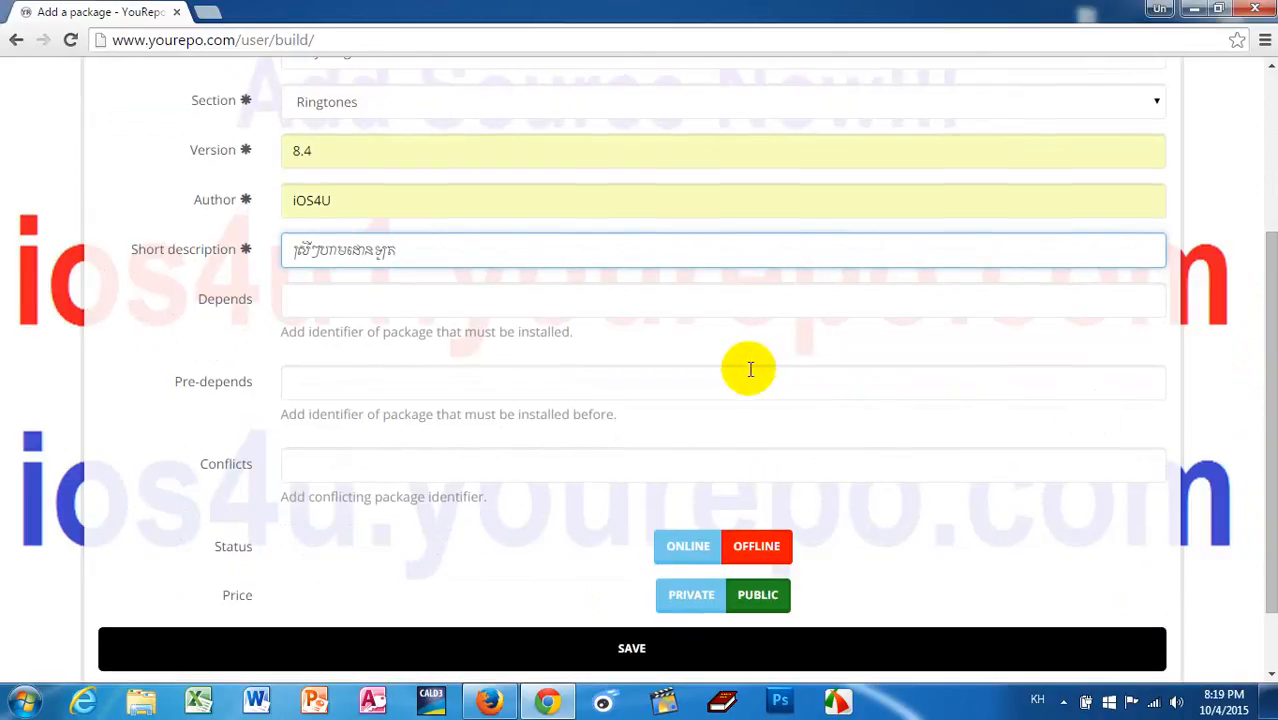
click(742, 595)
click(631, 646)
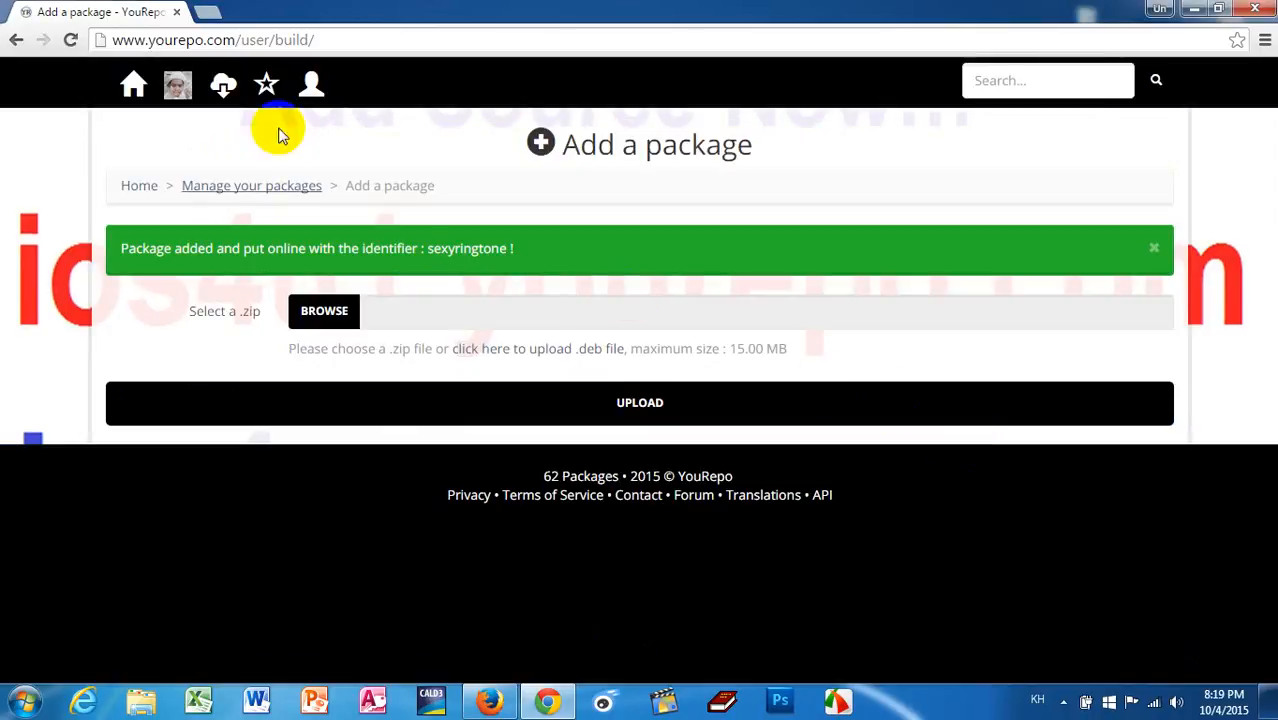
Step: Return to the Manage your packages page to check the Sexy Ringtone entry, and minimize the browser
click(312, 85)
click(226, 160)
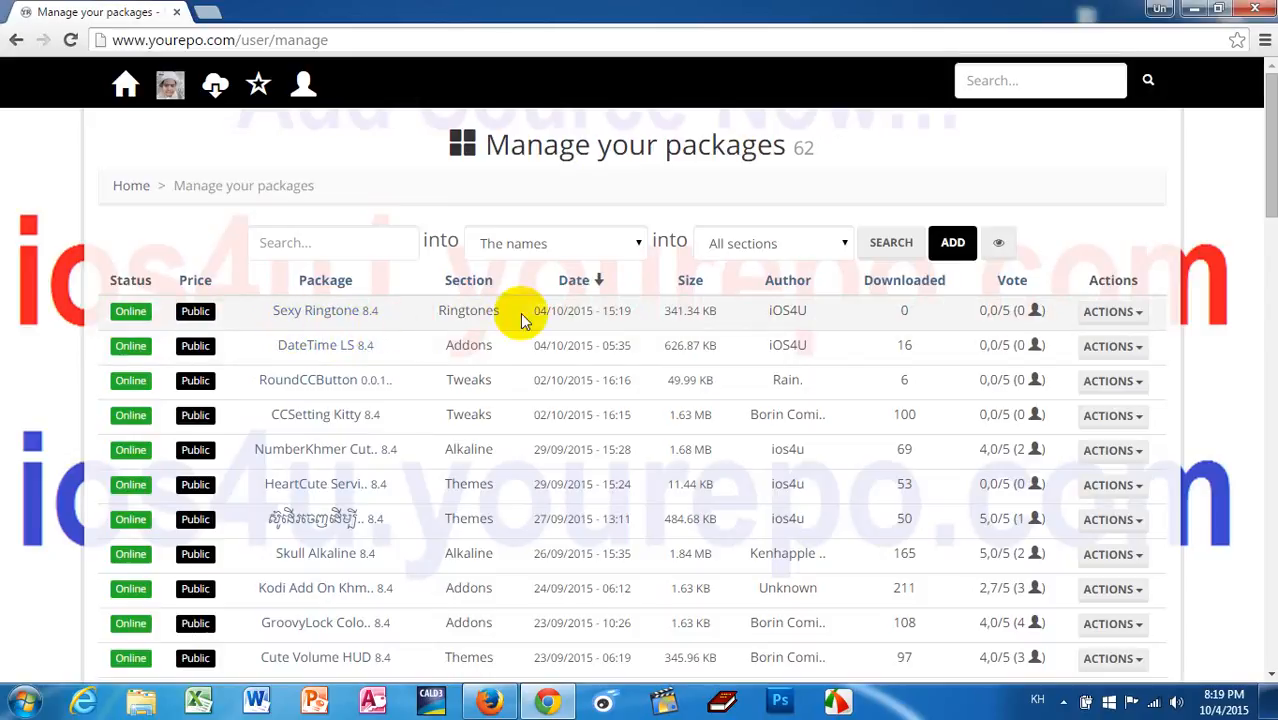
click(1191, 9)
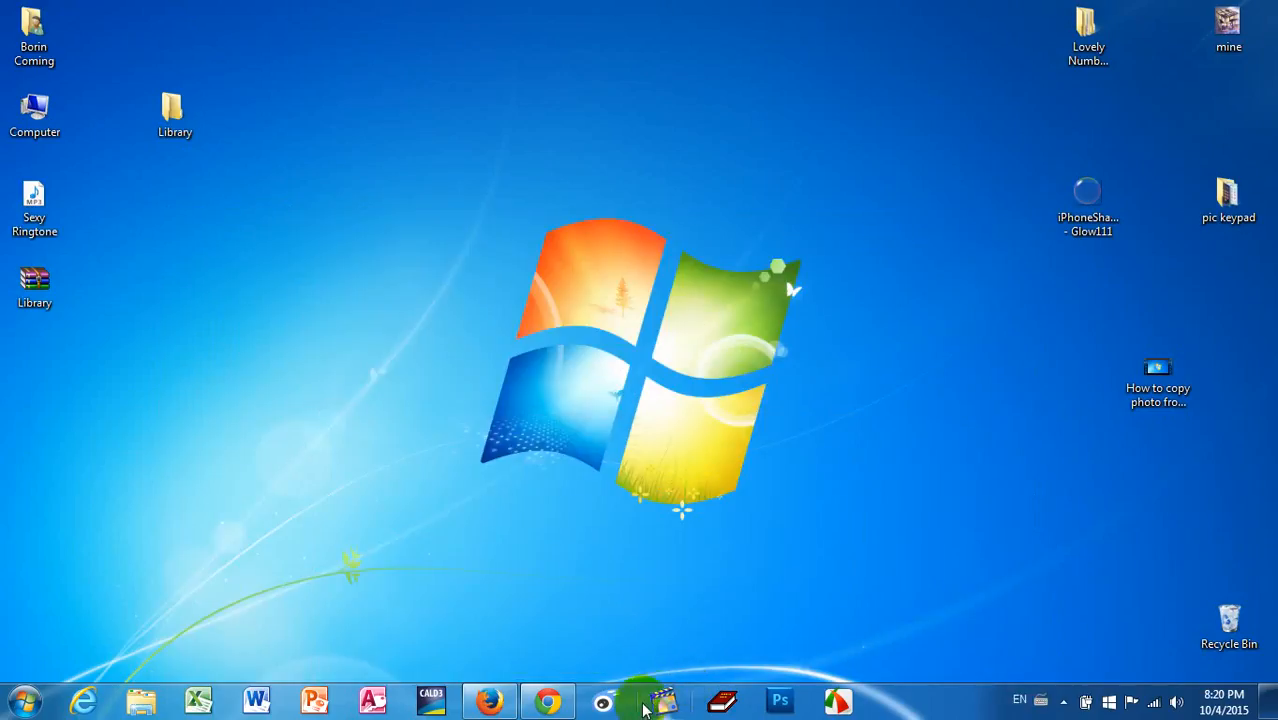